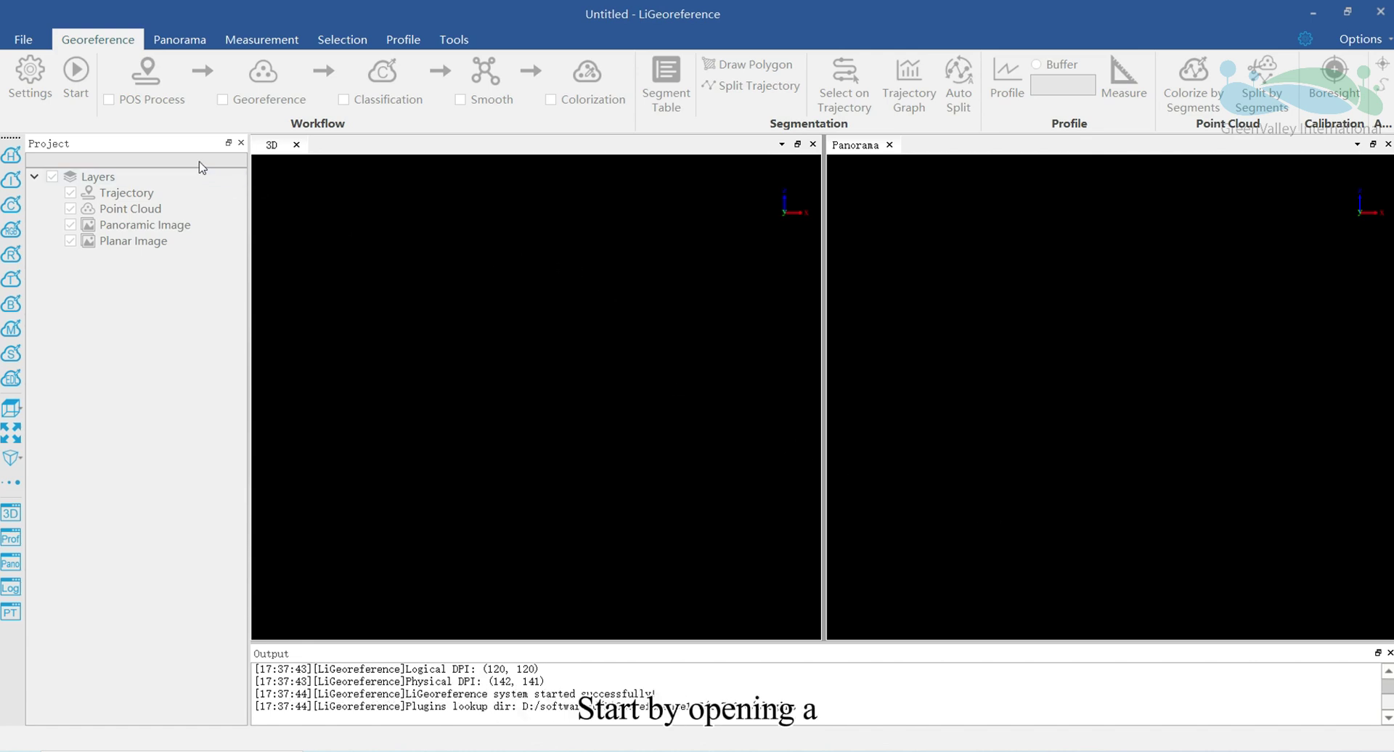
left_click(12, 41)
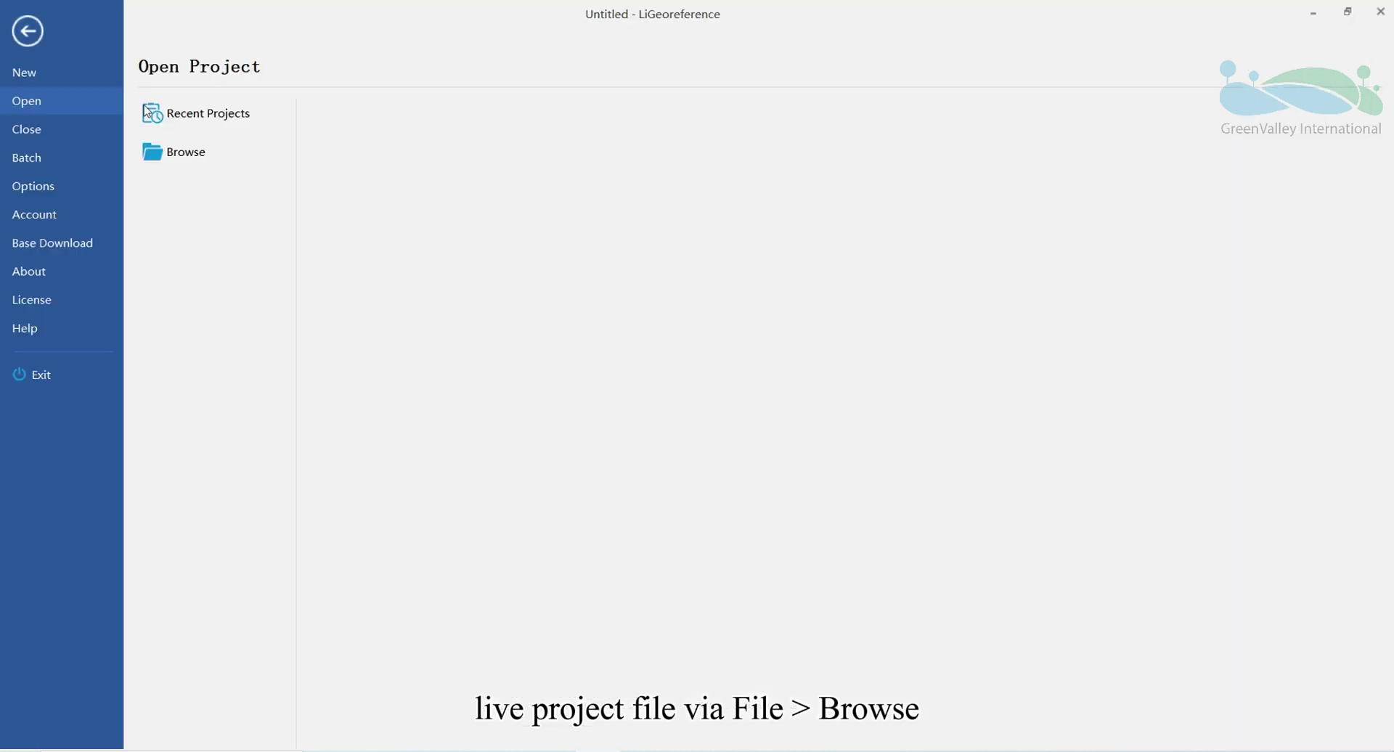
left_click(187, 154)
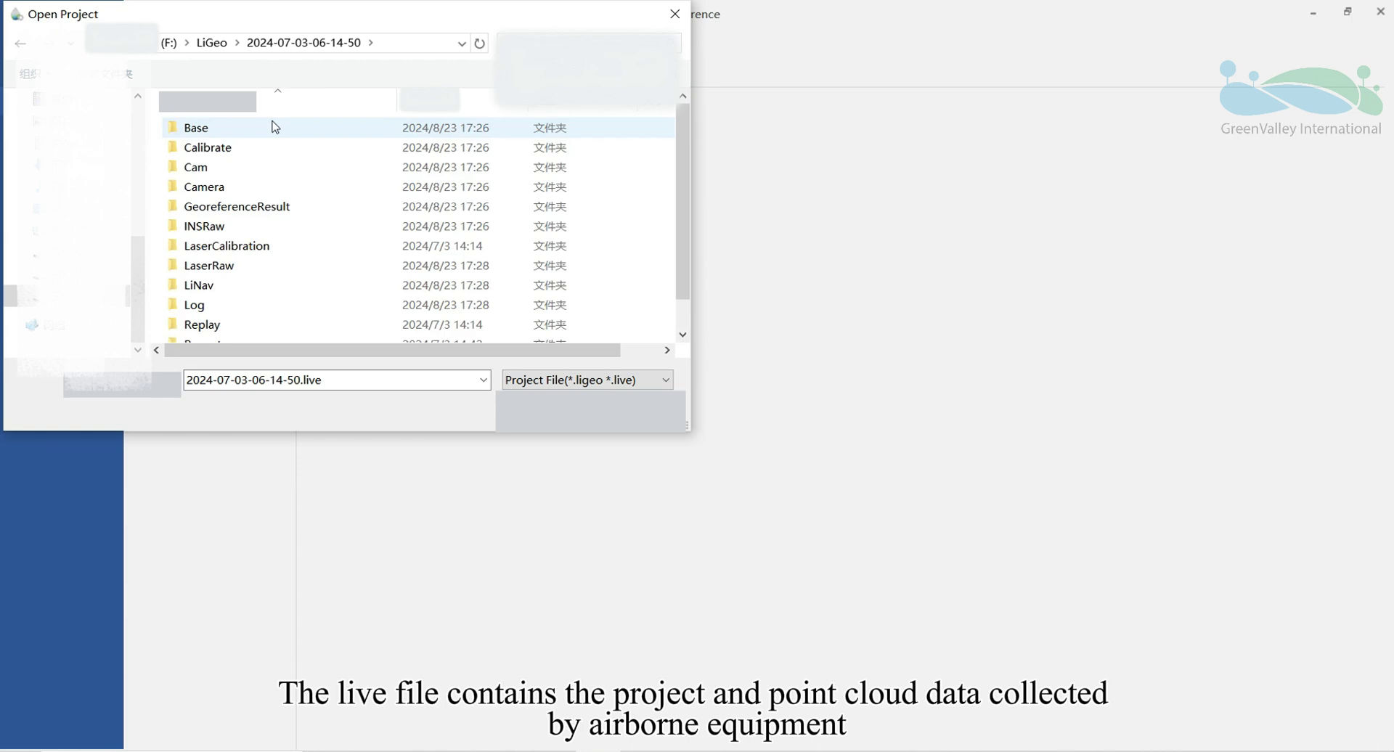
scroll(274, 134, "down", 1)
left_click(305, 330)
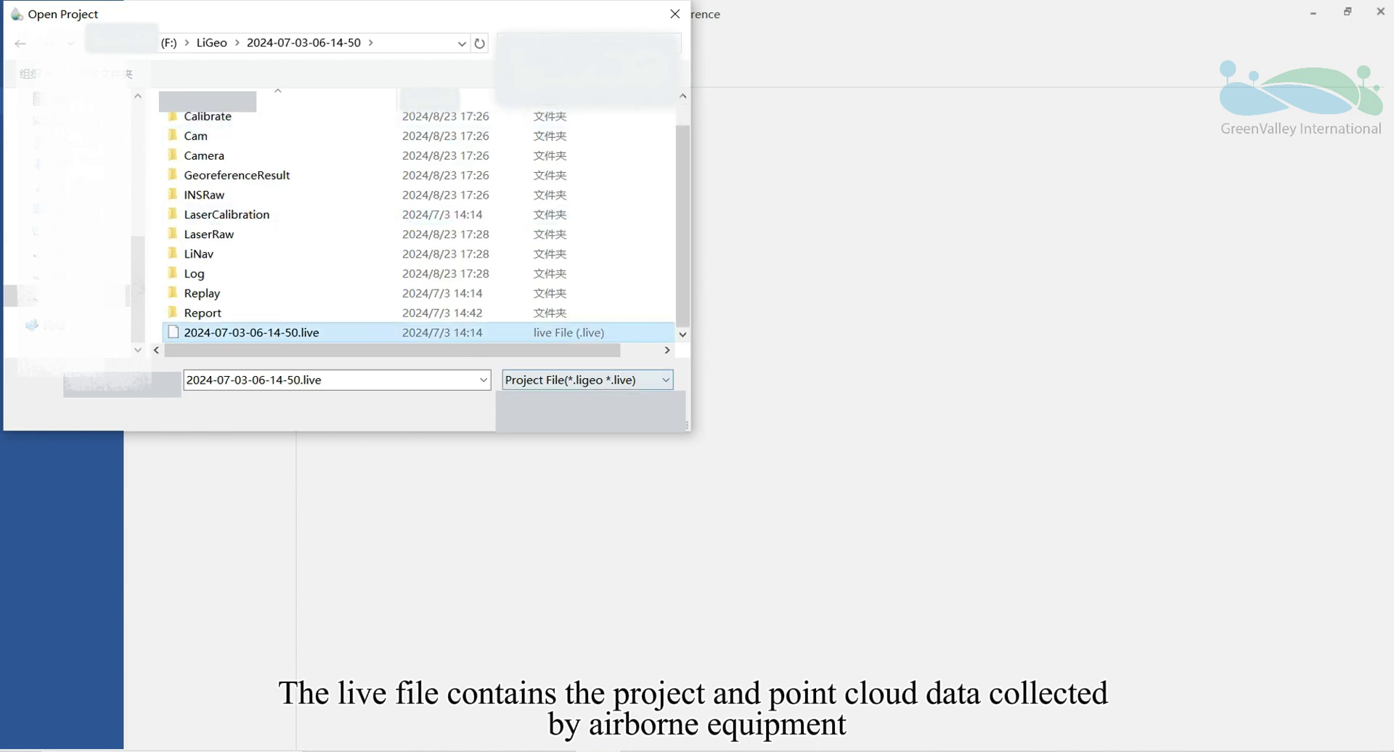
left_click(541, 403)
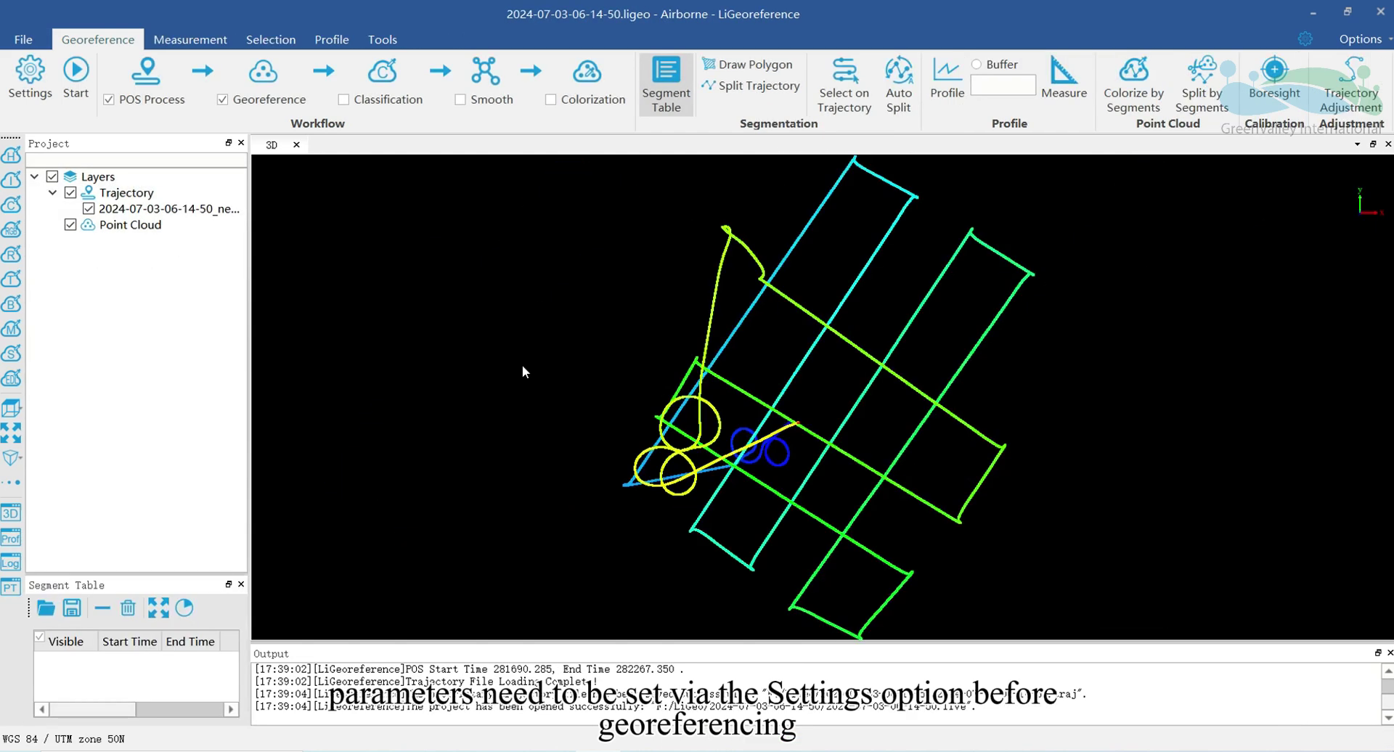
left_click(33, 81)
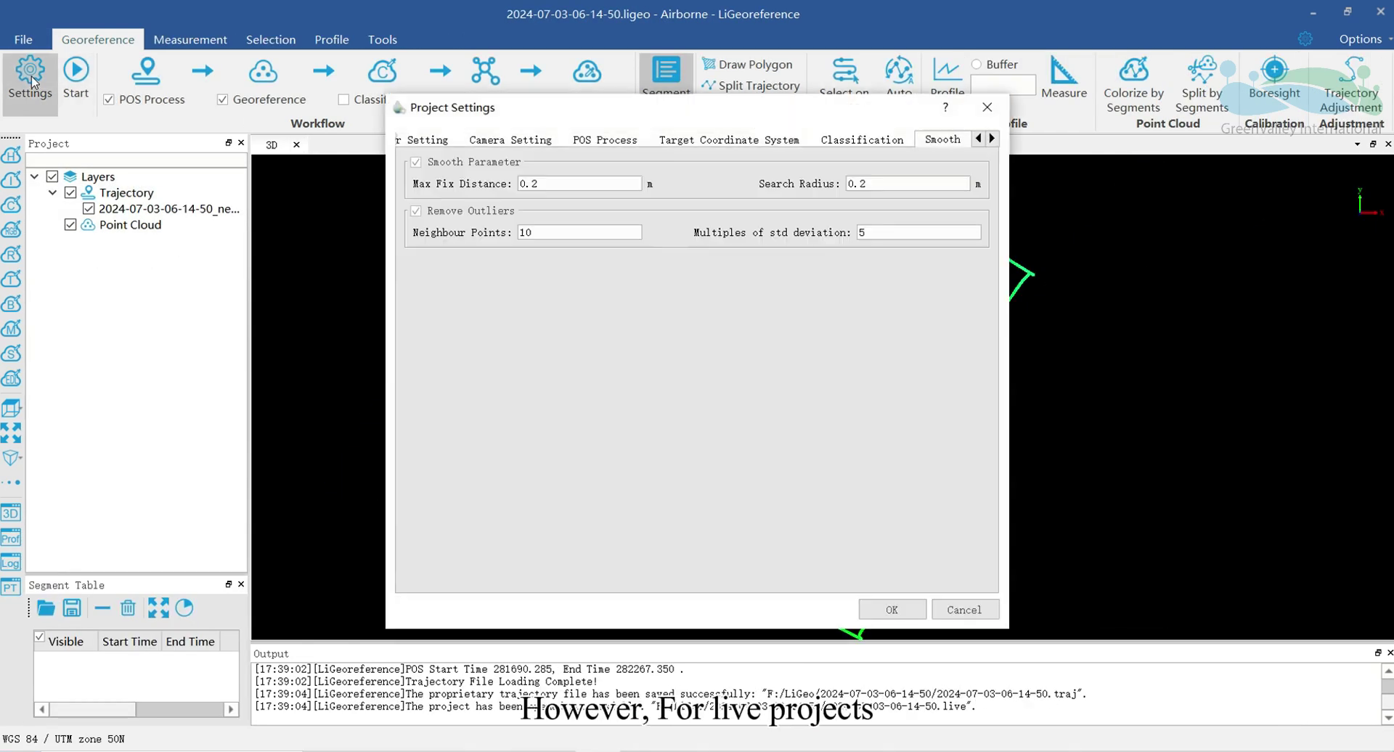
left_click(774, 140)
left_click(888, 140)
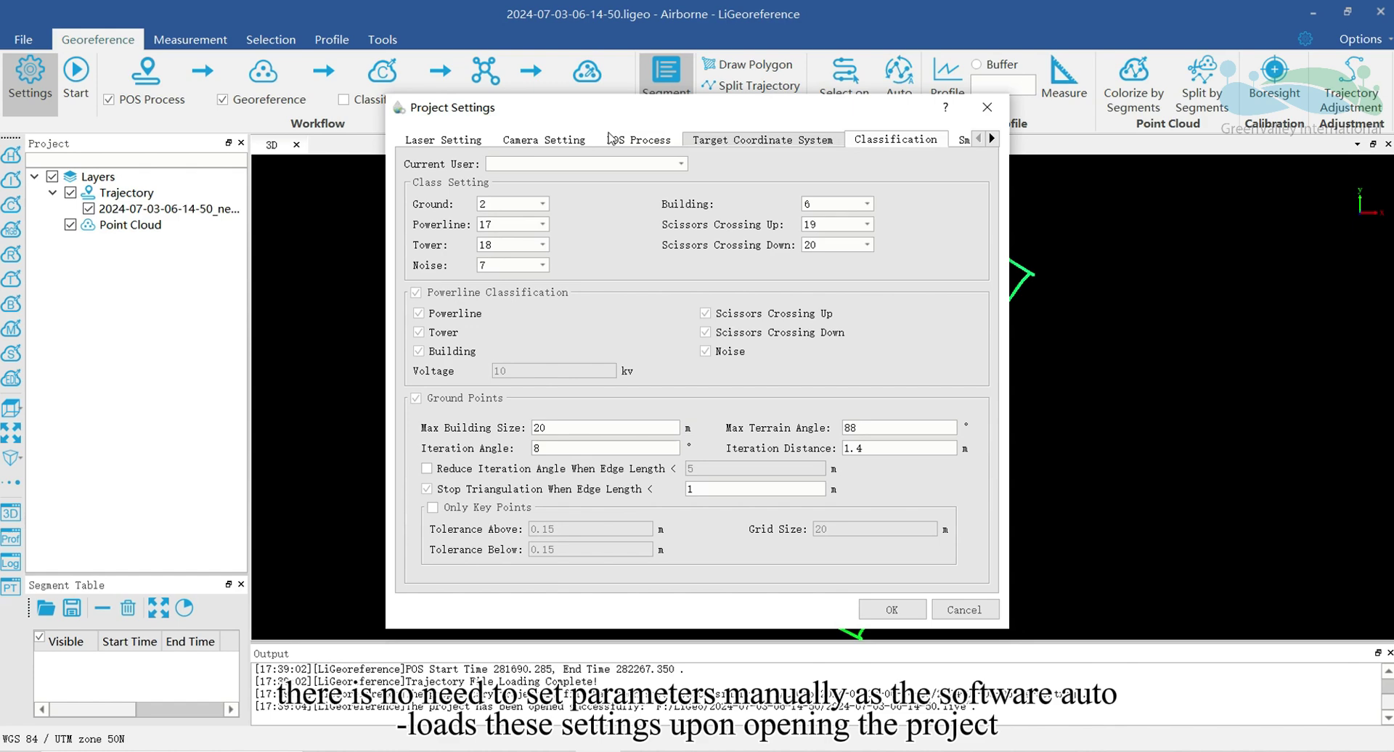
left_click(443, 139)
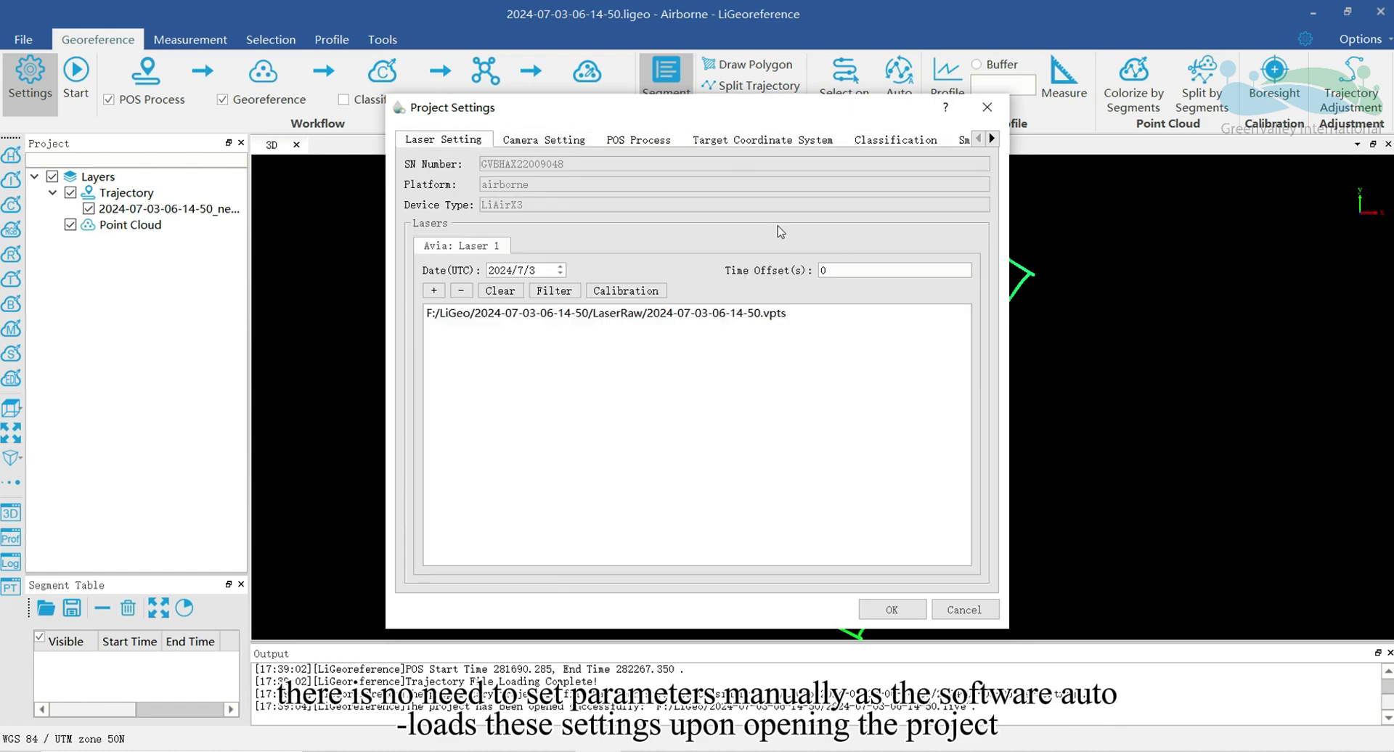
left_click(895, 612)
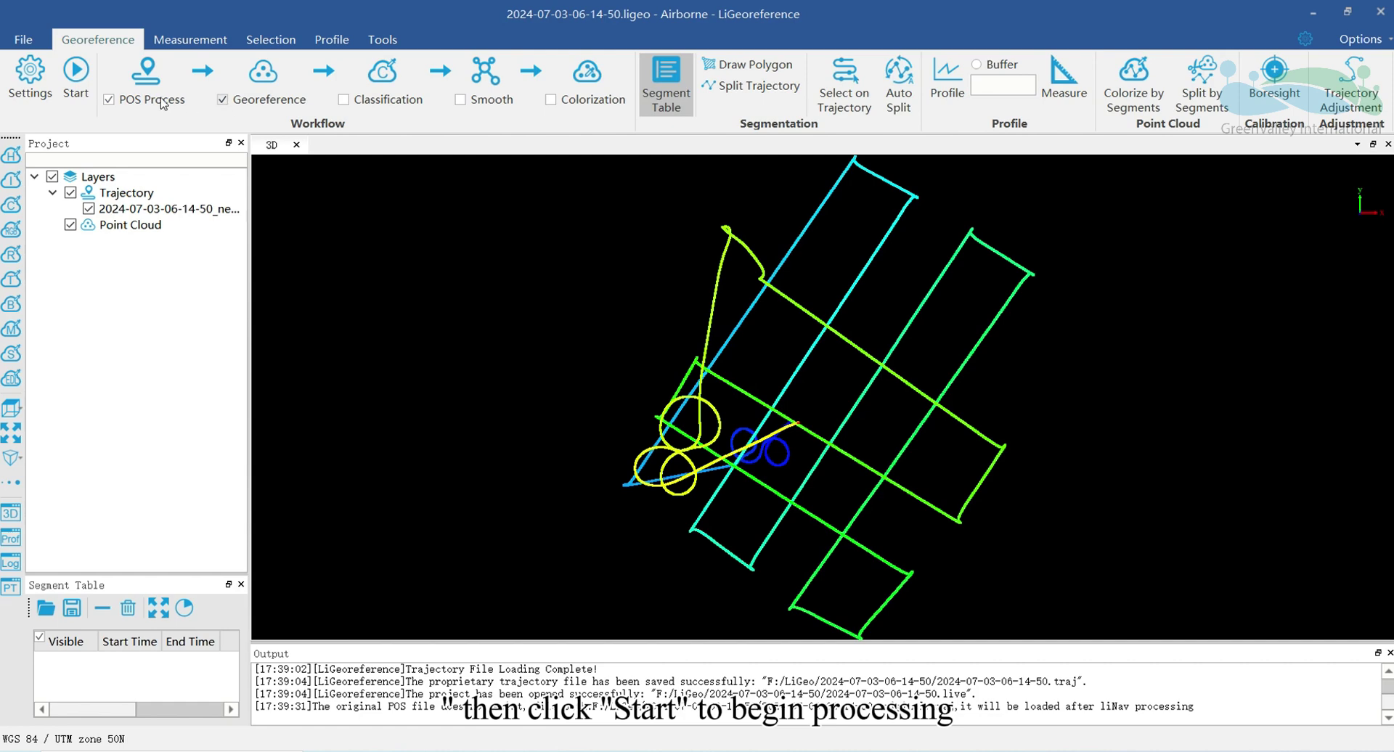
left_click(76, 76)
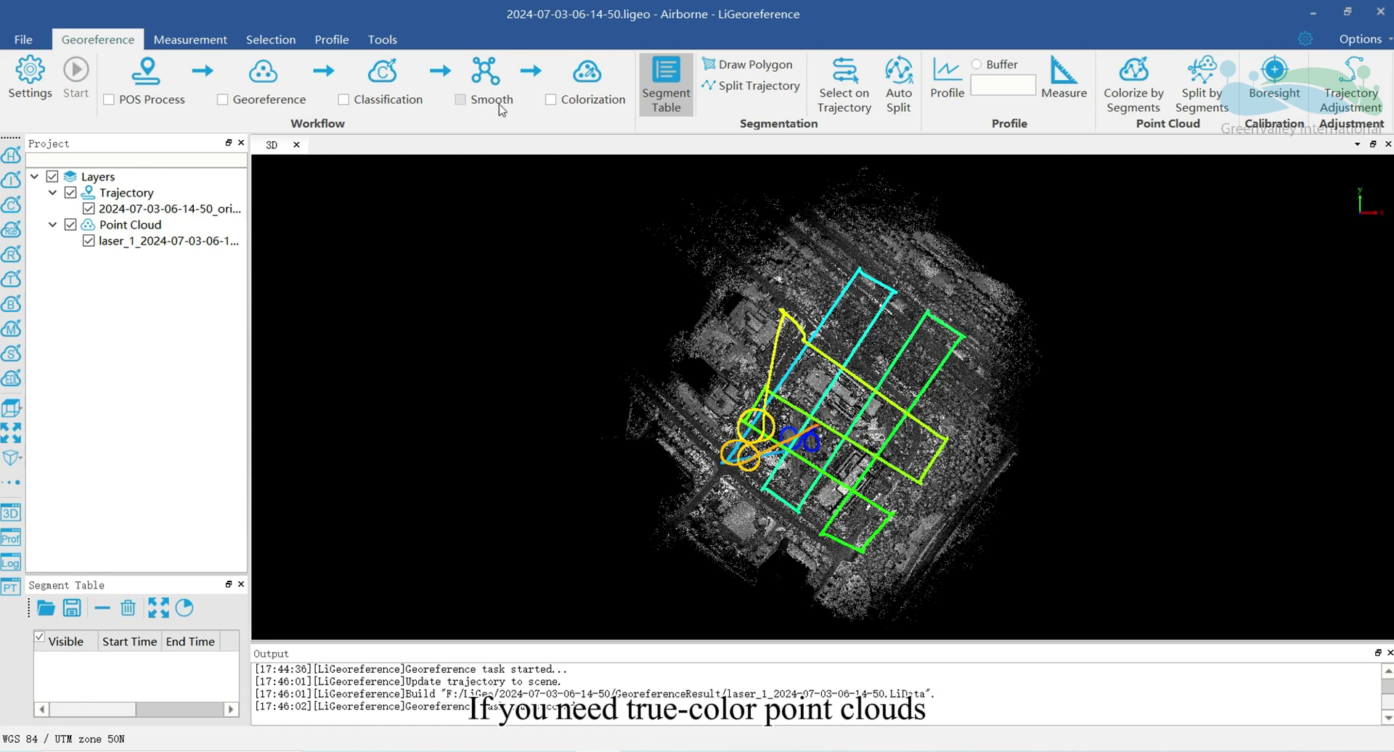
left_click(565, 104)
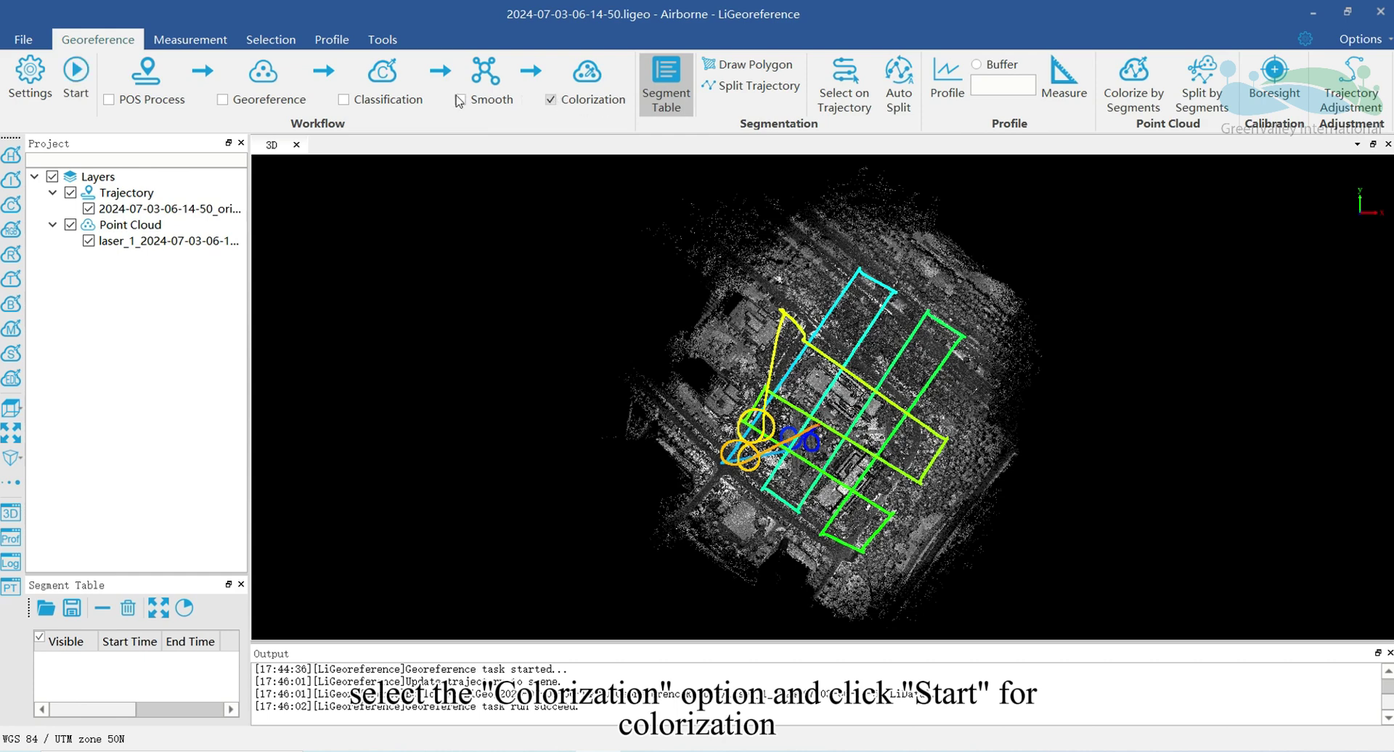
left_click(76, 74)
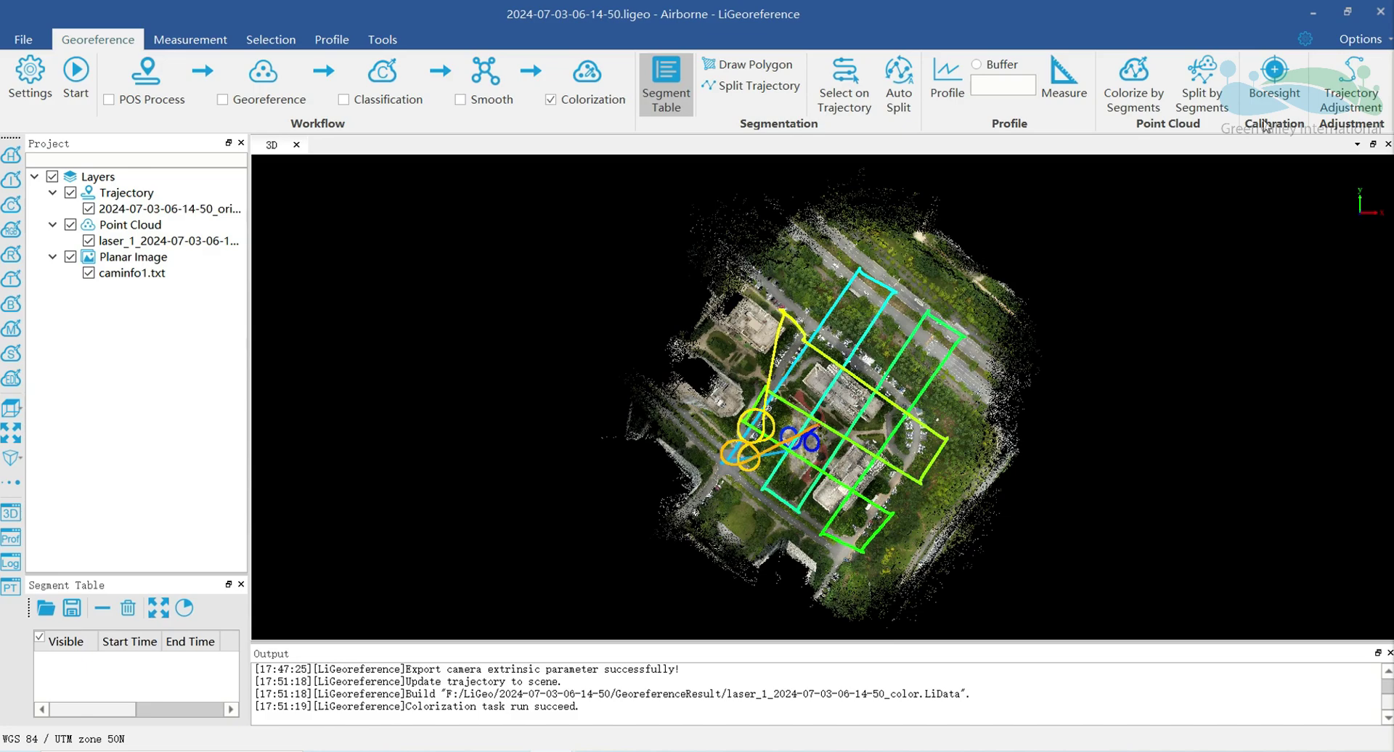
scroll(857, 407, "up", 4)
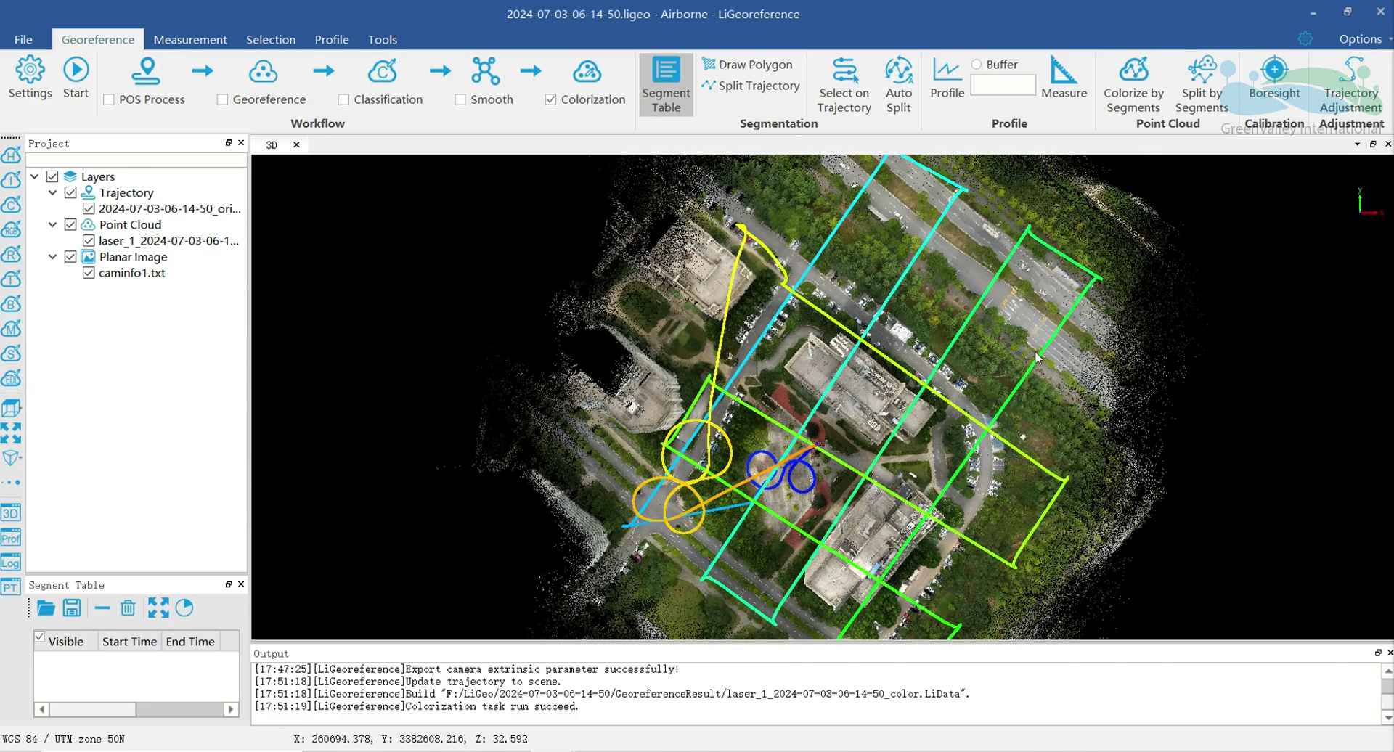
scroll(850, 339, "down", 4)
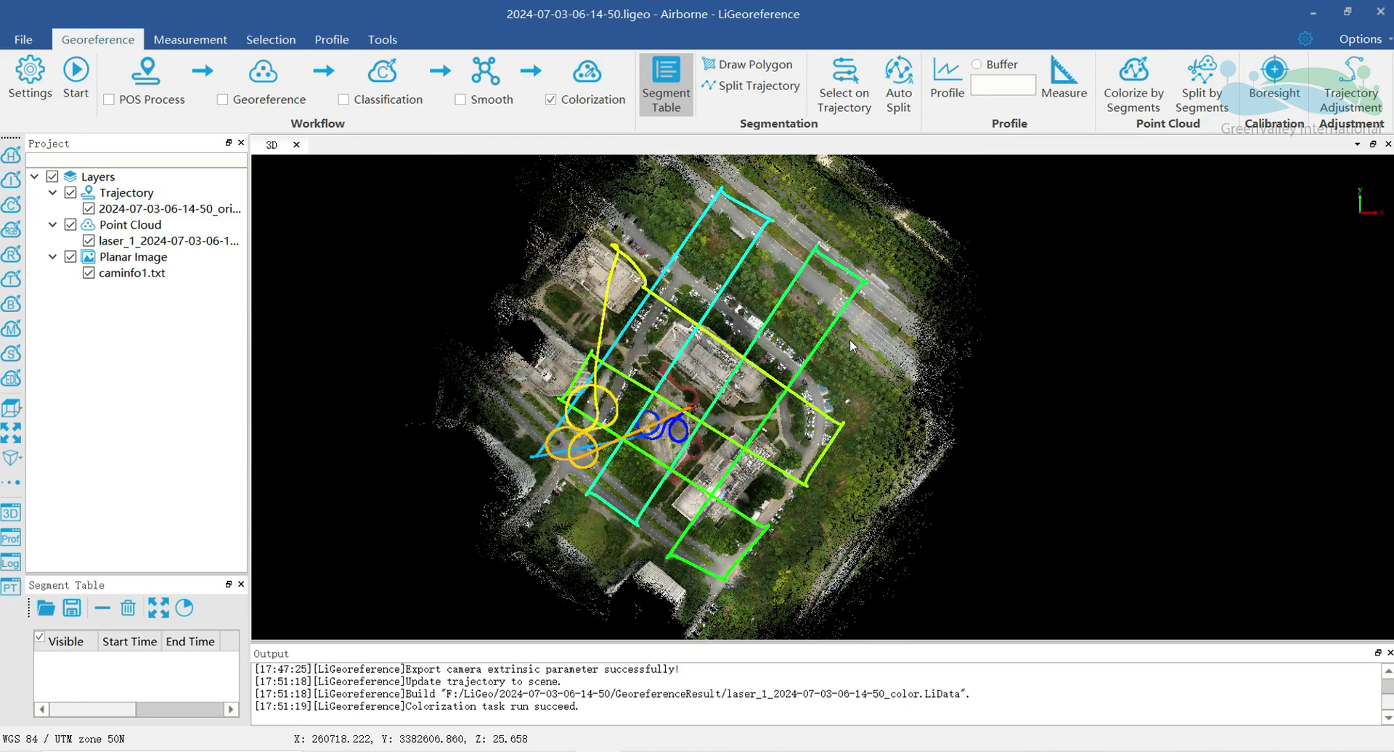
scroll(789, 302, "up", 2)
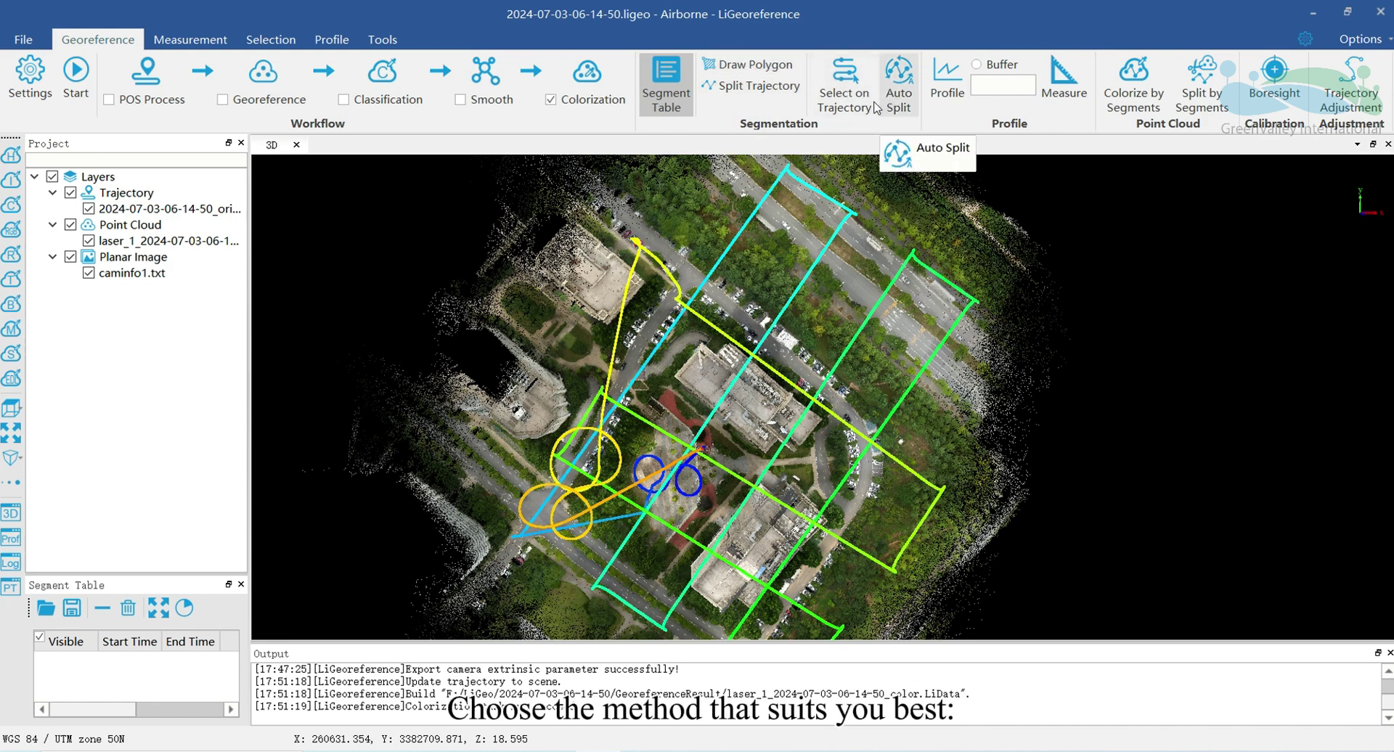
Step: Draw a four-corner polygon around the central building and split the trajectory with it
left_click(752, 65)
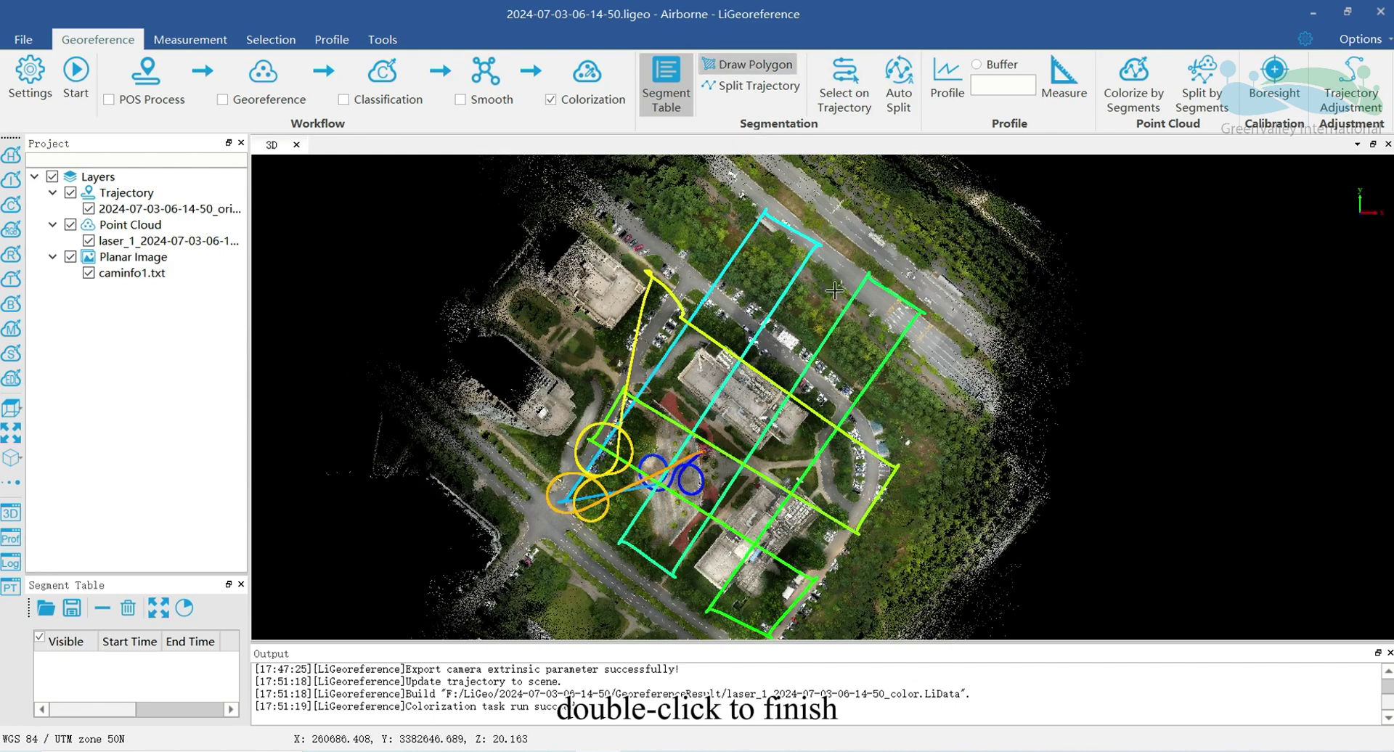
scroll(836, 290, "up", 3)
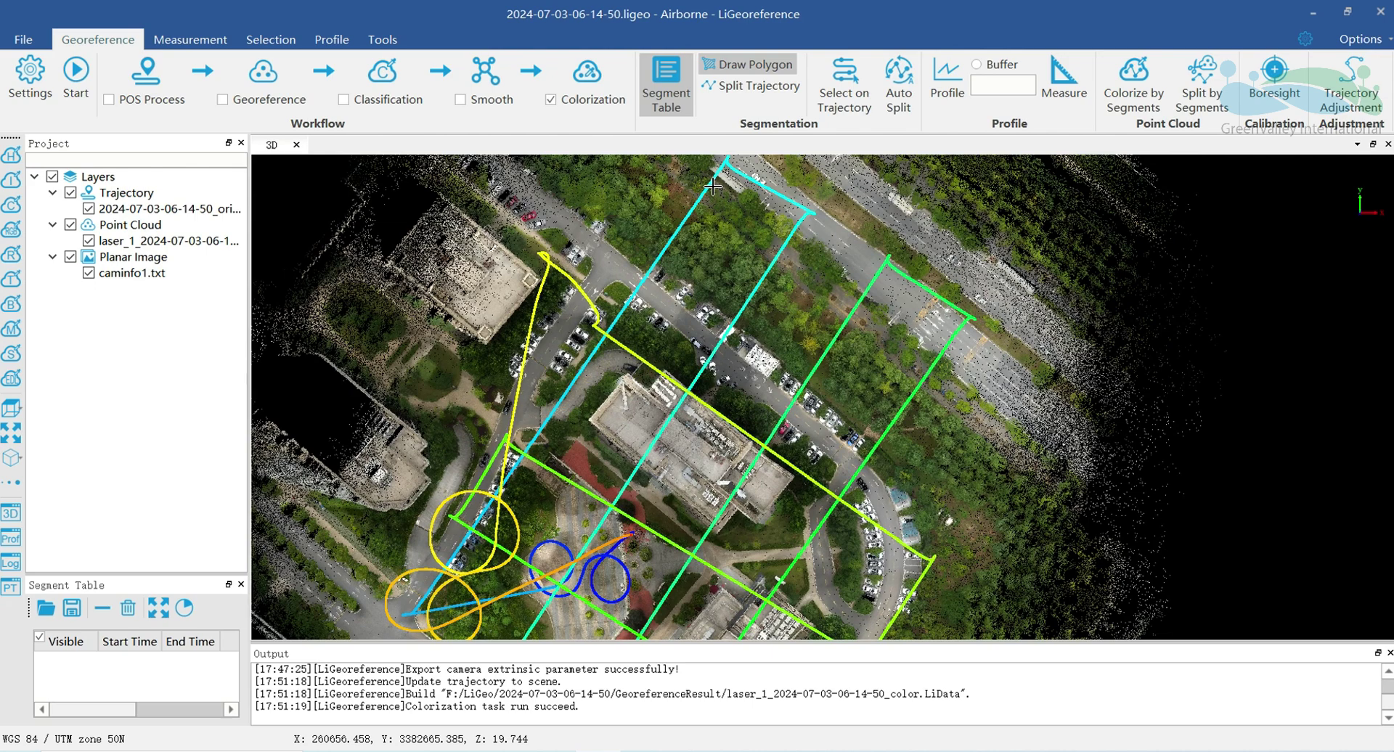
left_click(711, 169)
left_click(974, 336)
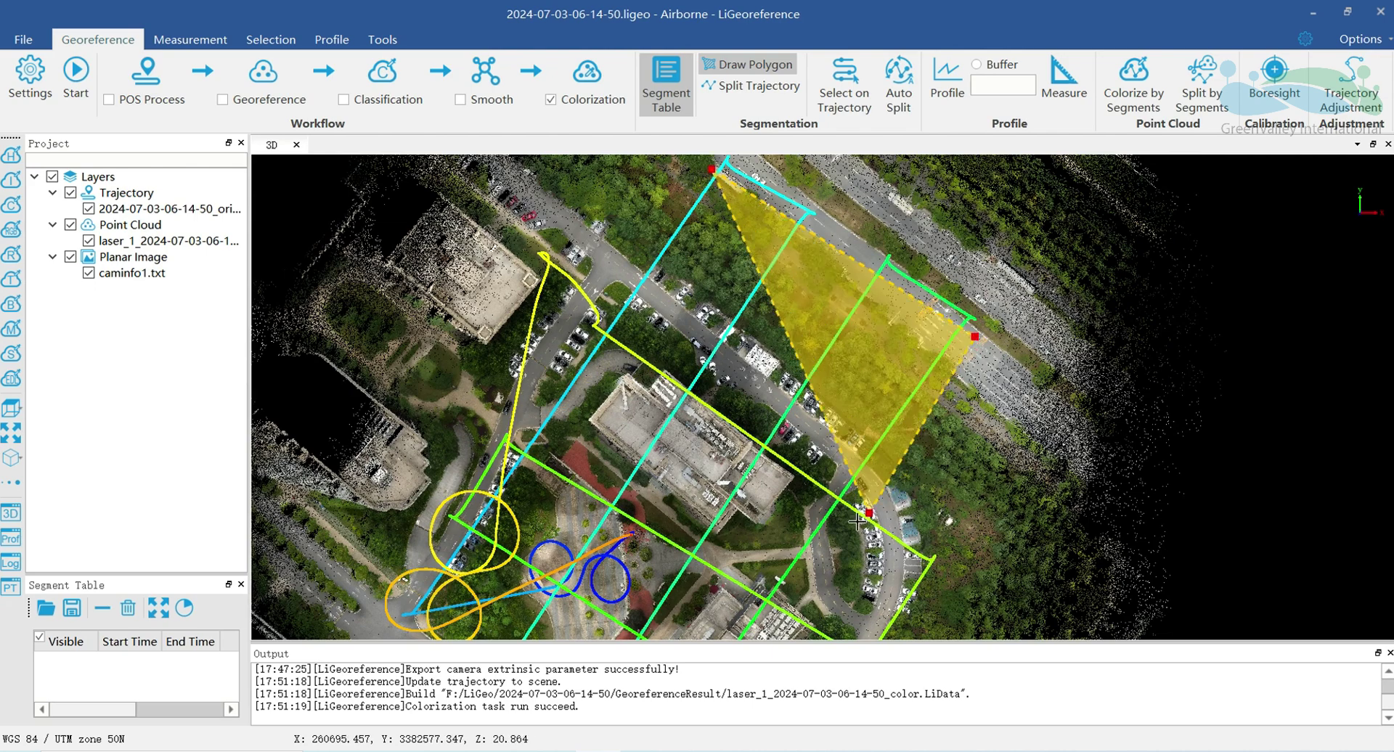
middle_click_drag(857, 521, 875, 448)
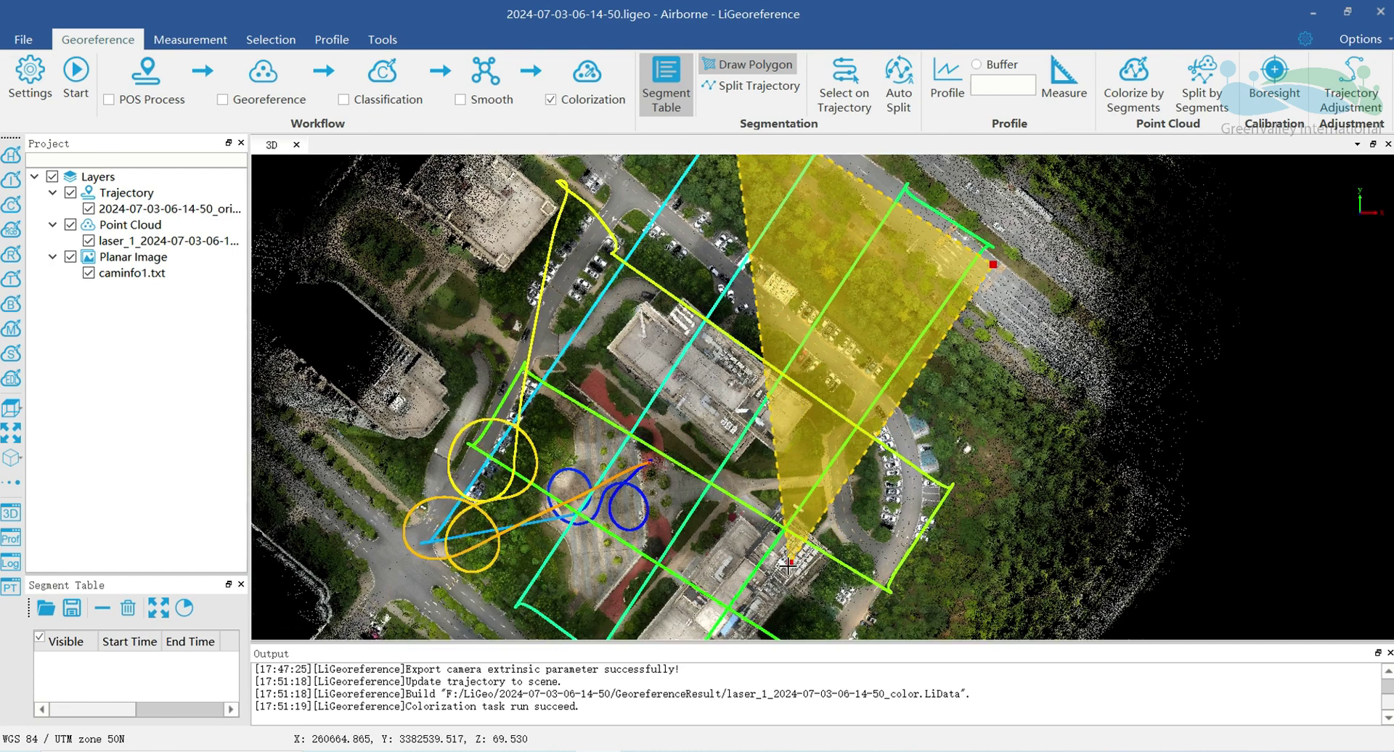
left_click(788, 565)
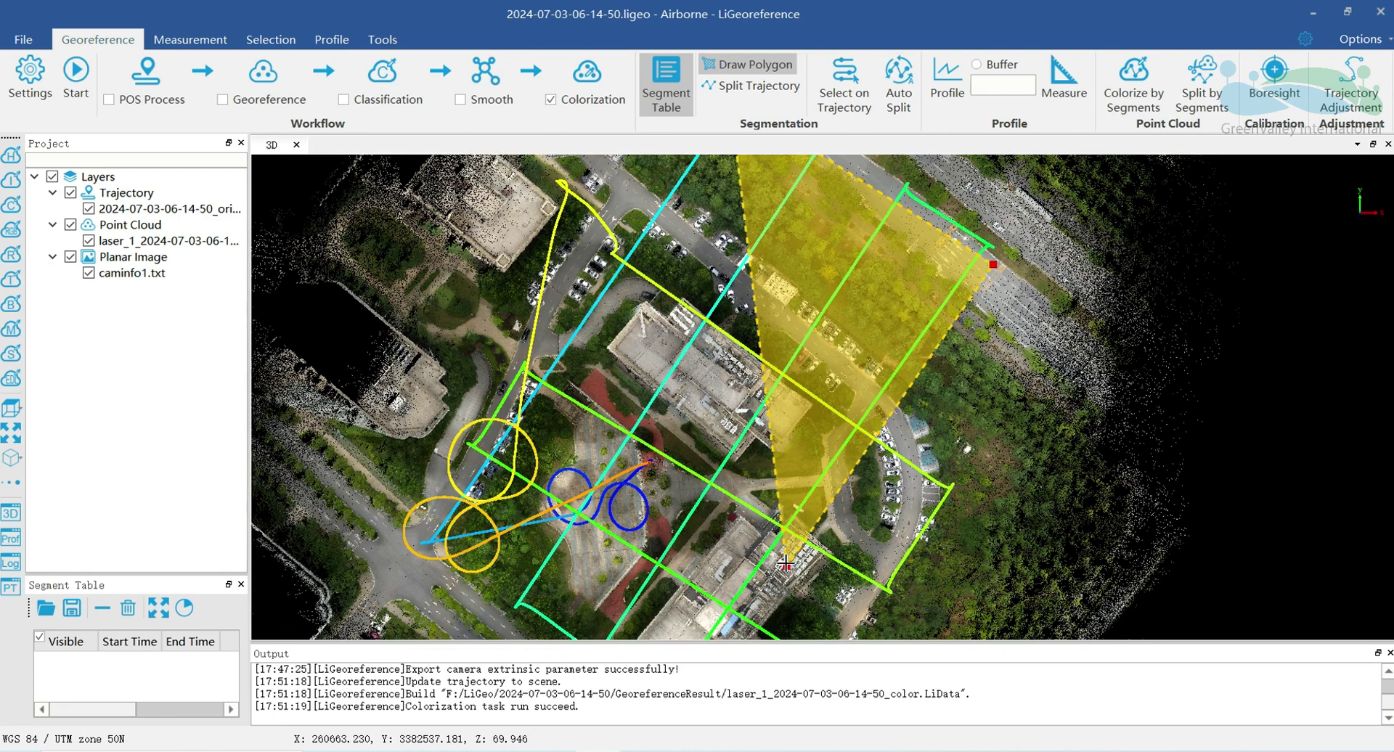
left_click(526, 392)
scroll(739, 399, "down", 3)
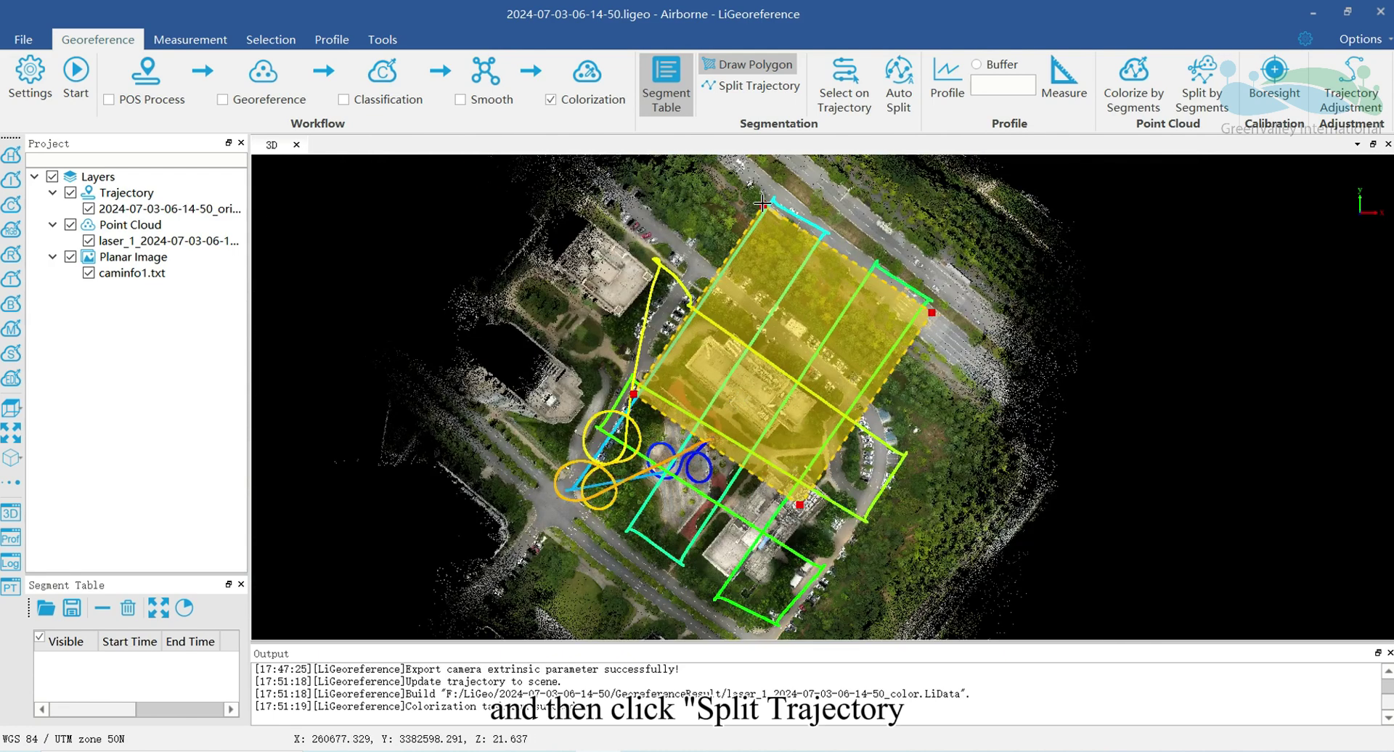
left_click(740, 87)
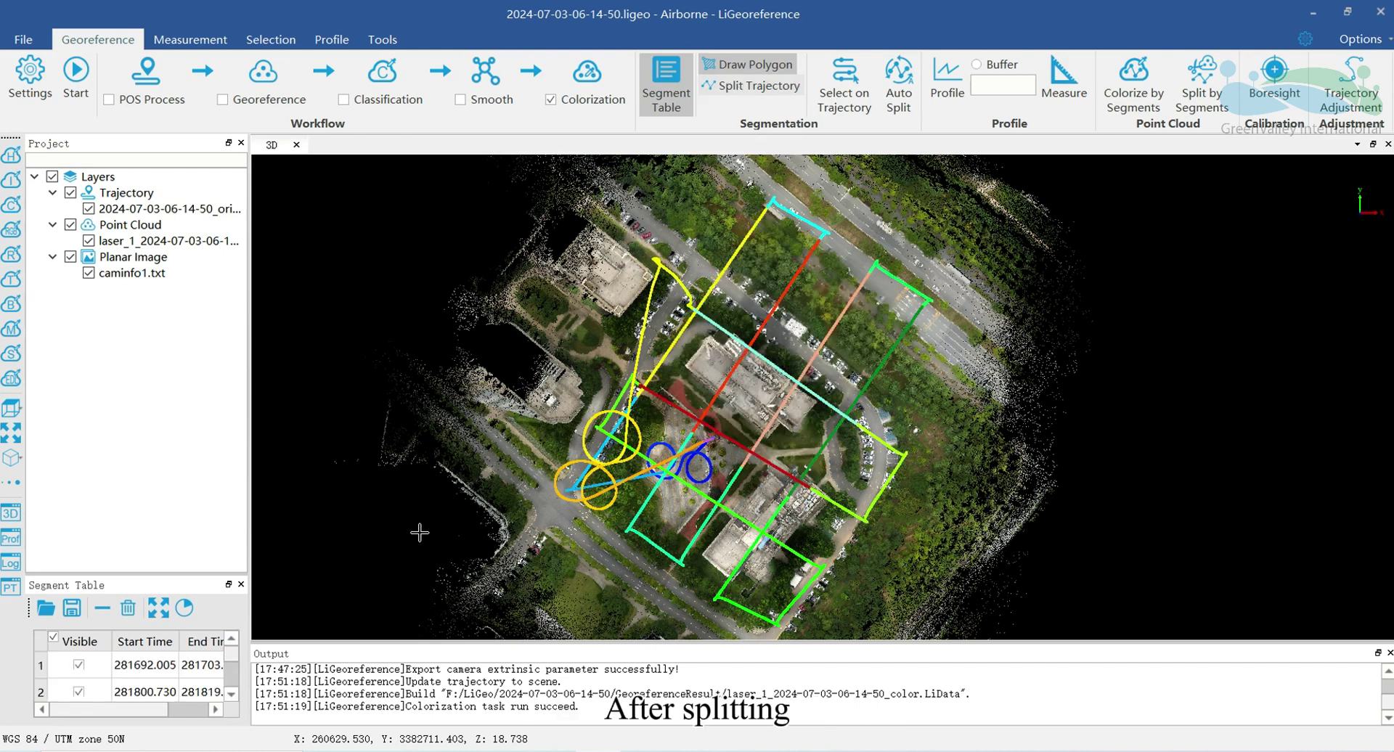
Step: Widen the side panels, enlarge the Segment Table, and colour the cloud by segment
left_click_drag(249, 534, 355, 534)
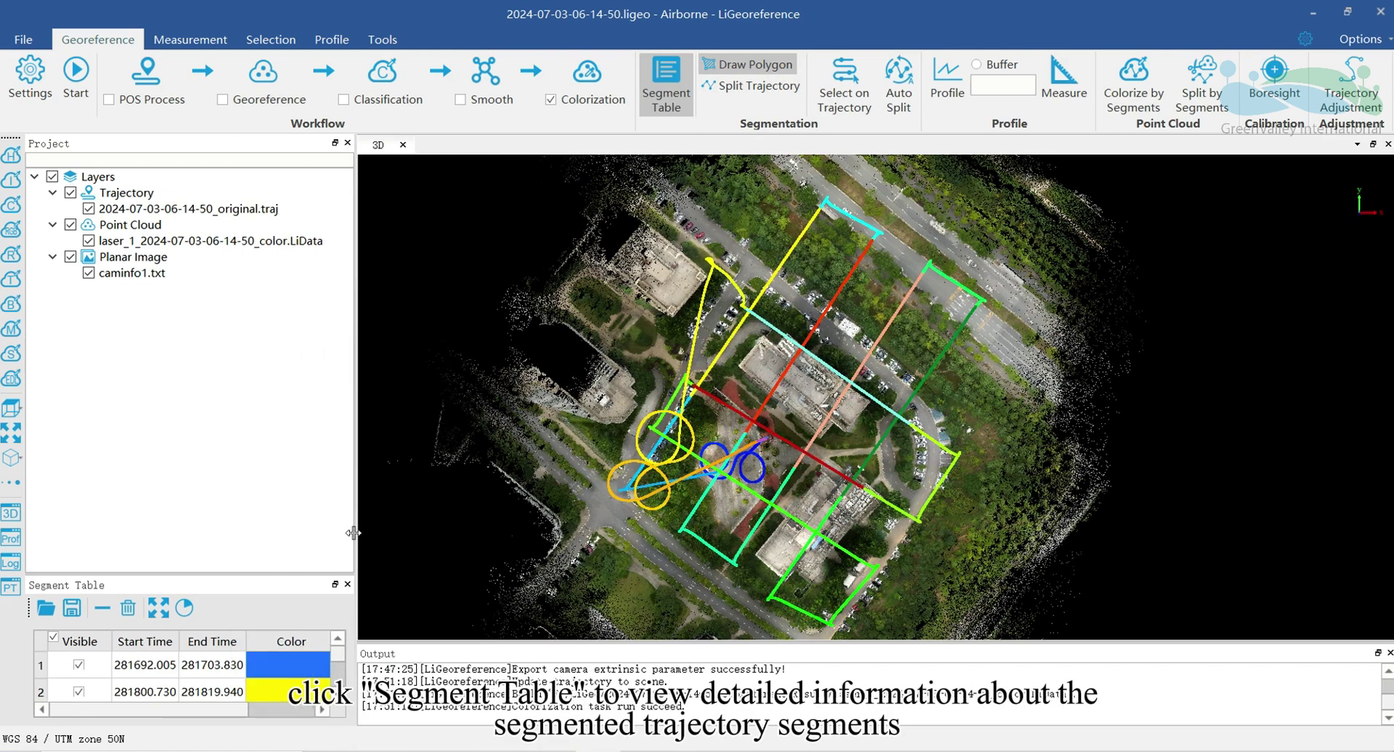
left_click_drag(212, 576, 246, 314)
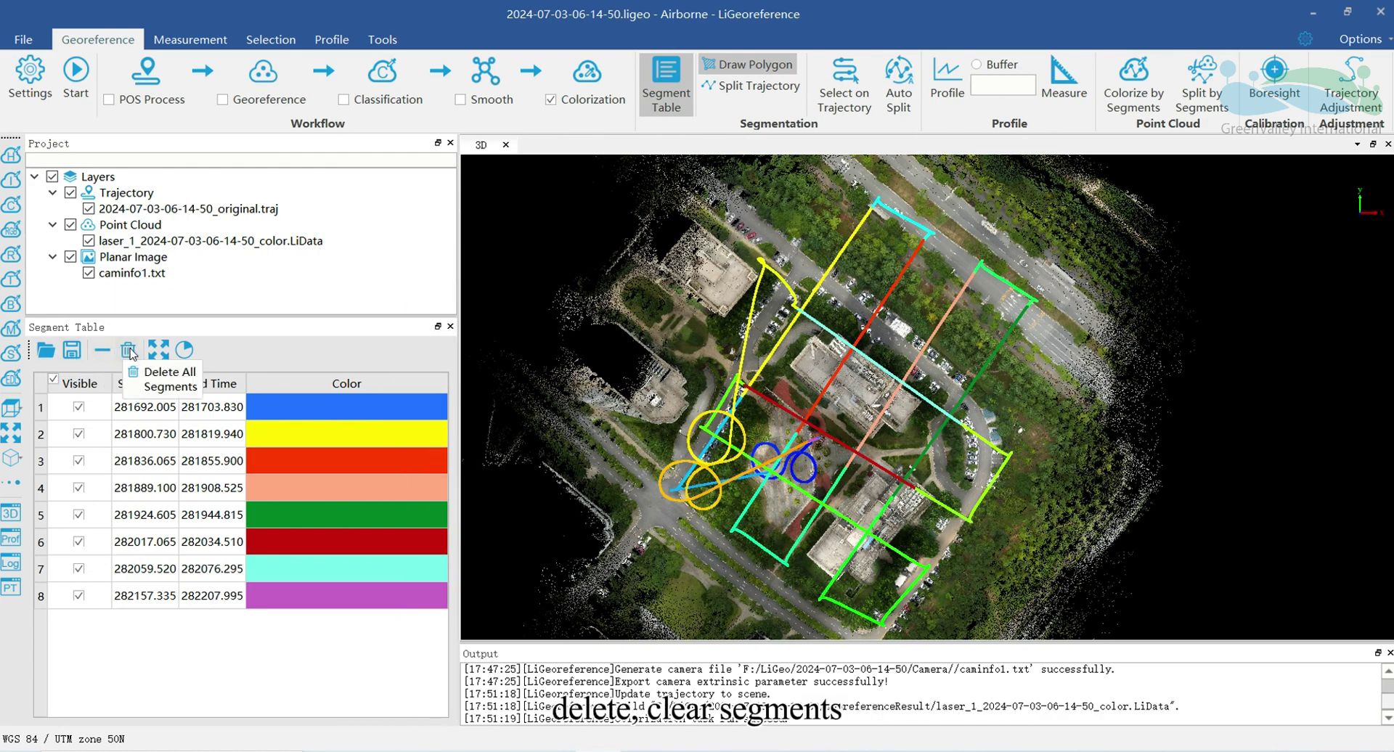
left_click(185, 351)
Step: Delete the extra segments, including those starting at 282059.520, 282017.065 and 282157.335, leaving four
left_click(101, 411)
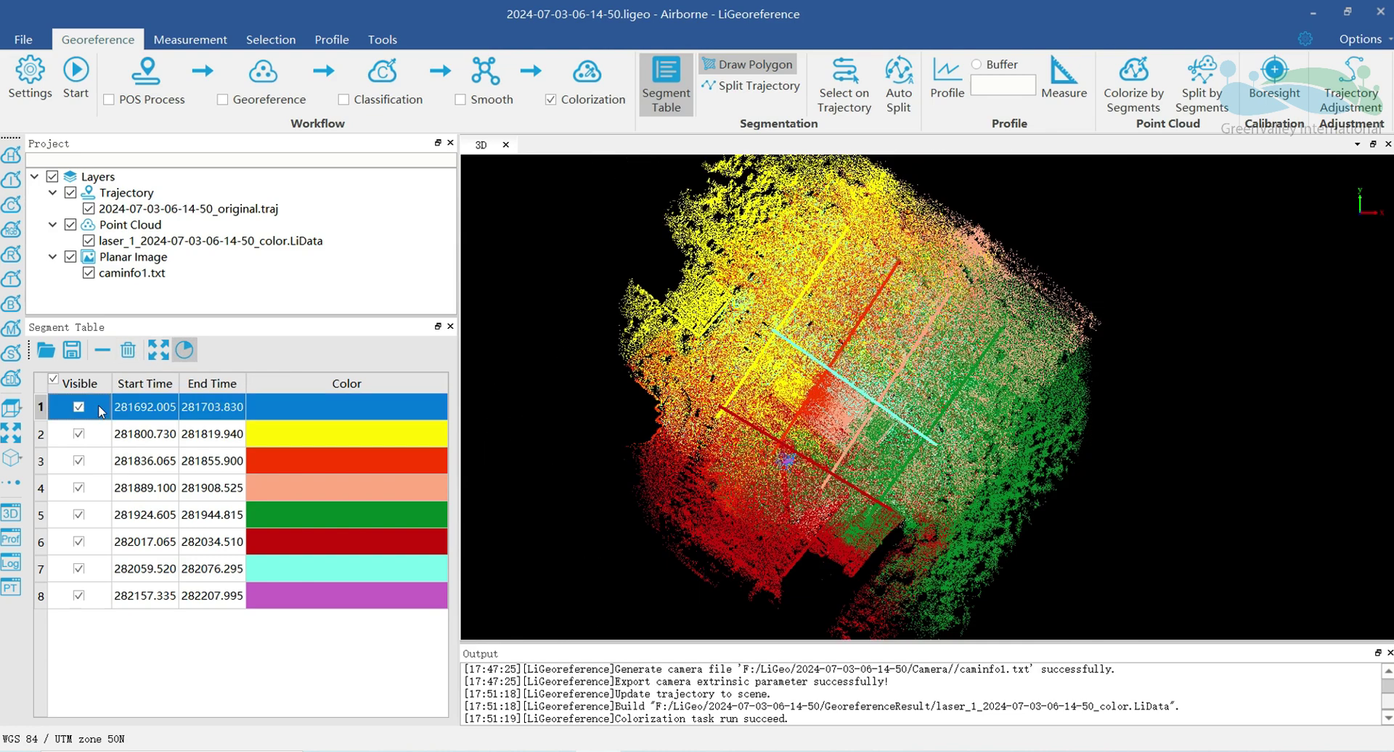
left_click(106, 354)
left_click(99, 546)
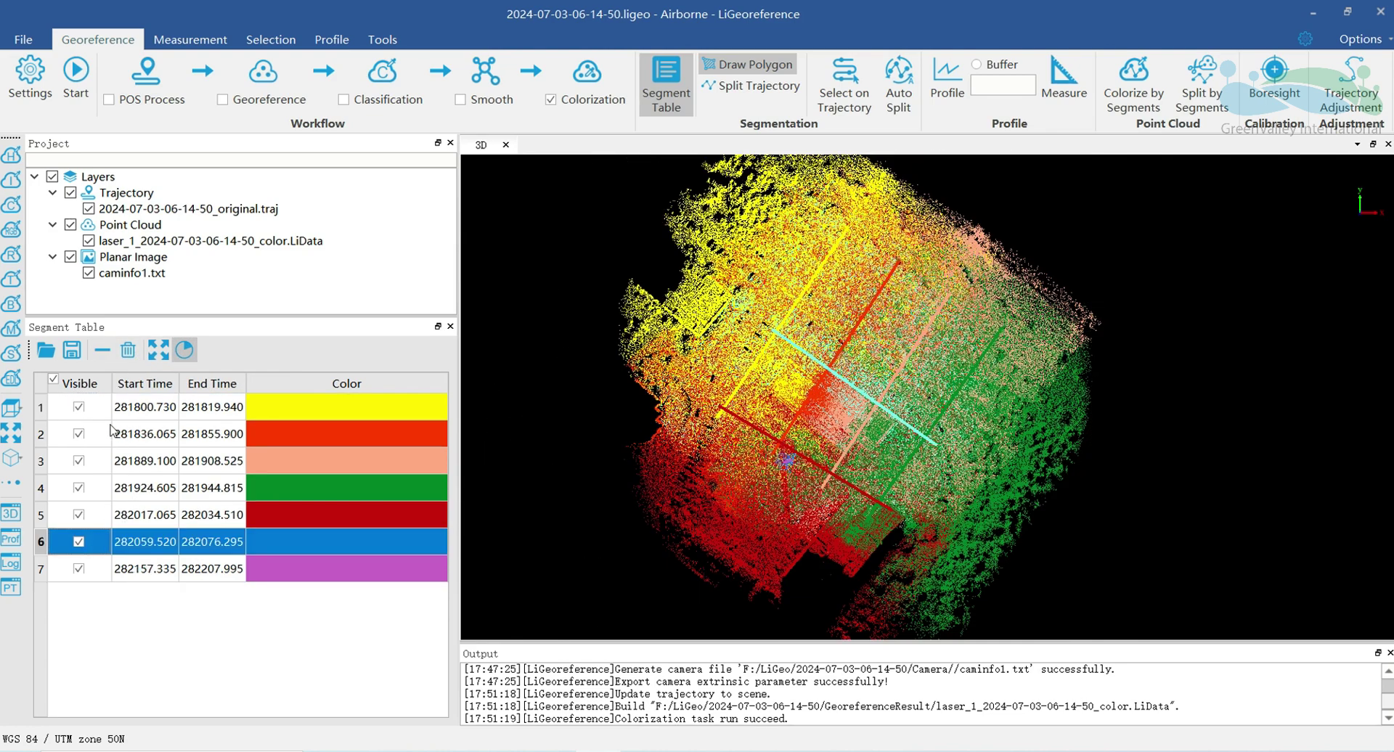
left_click(106, 355)
left_click(114, 502)
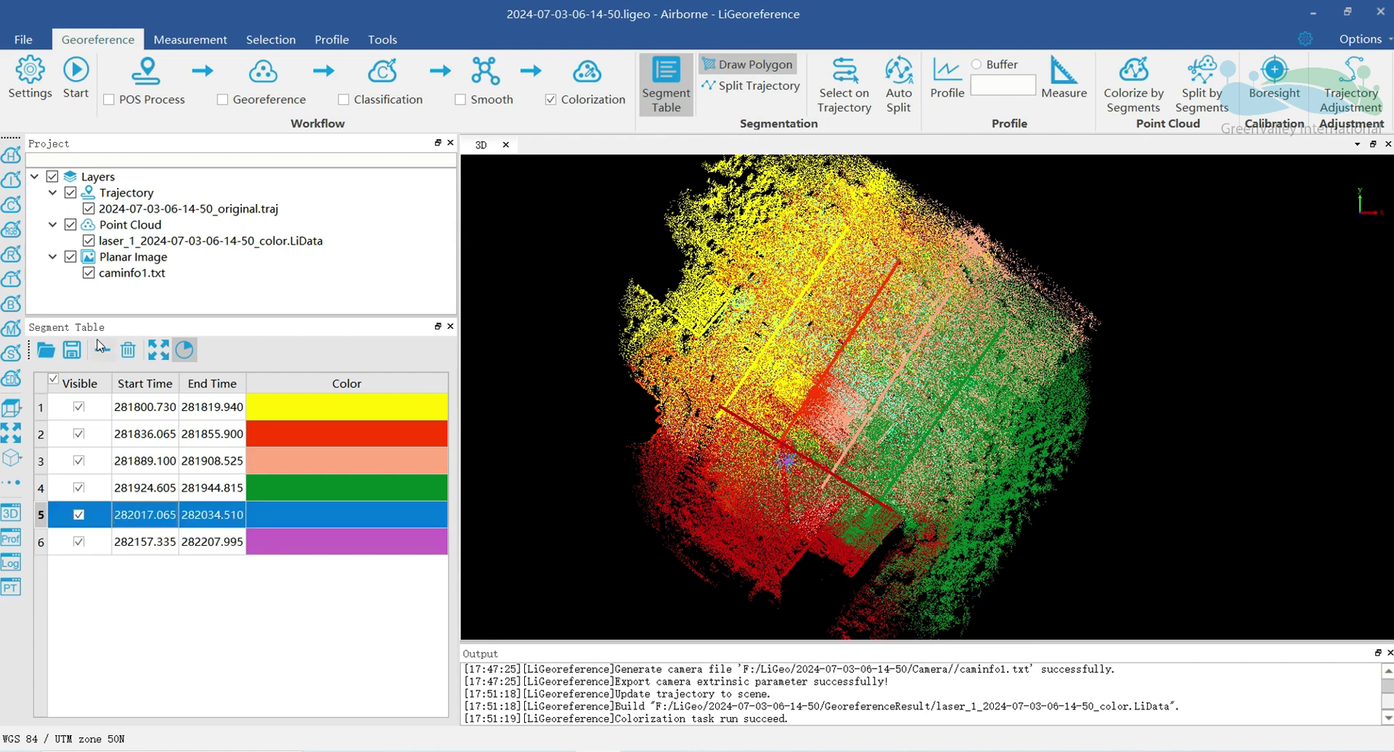
left_click(105, 351)
left_click(103, 515)
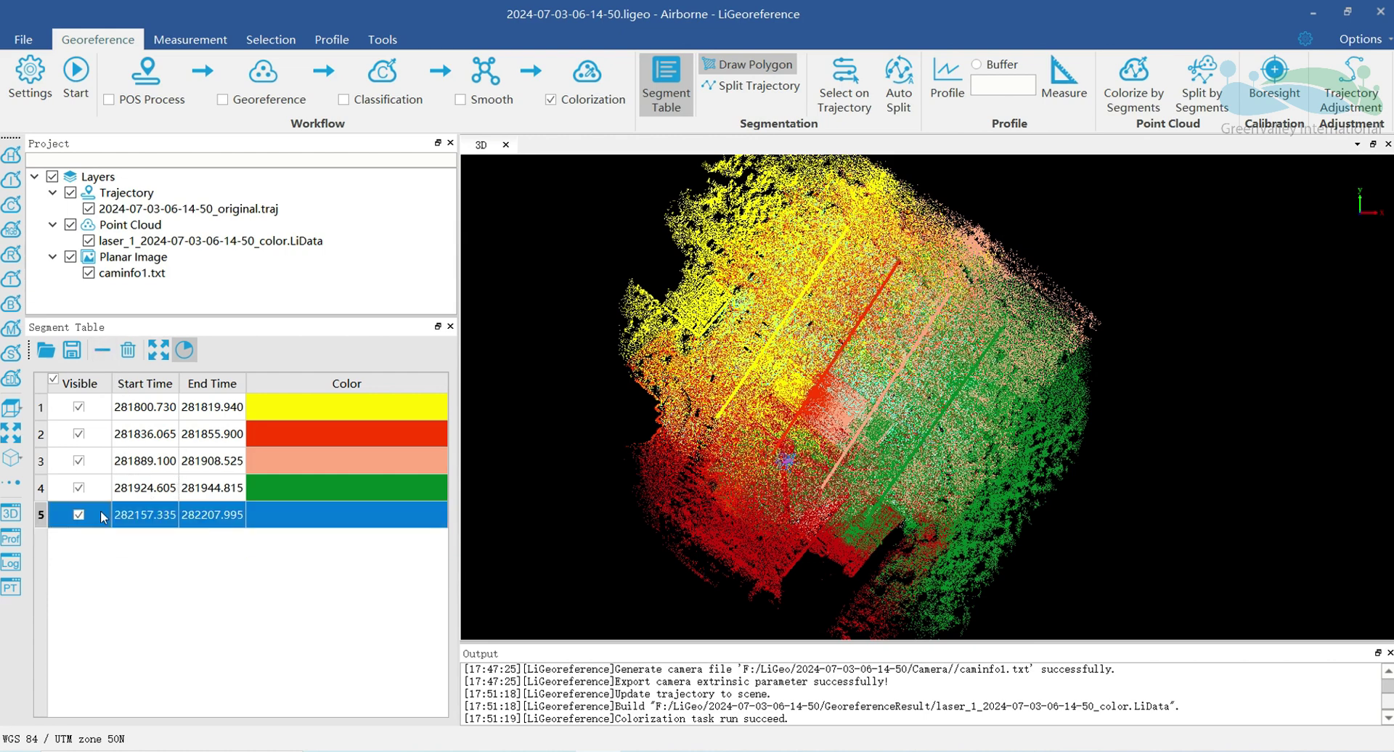
left_click(104, 348)
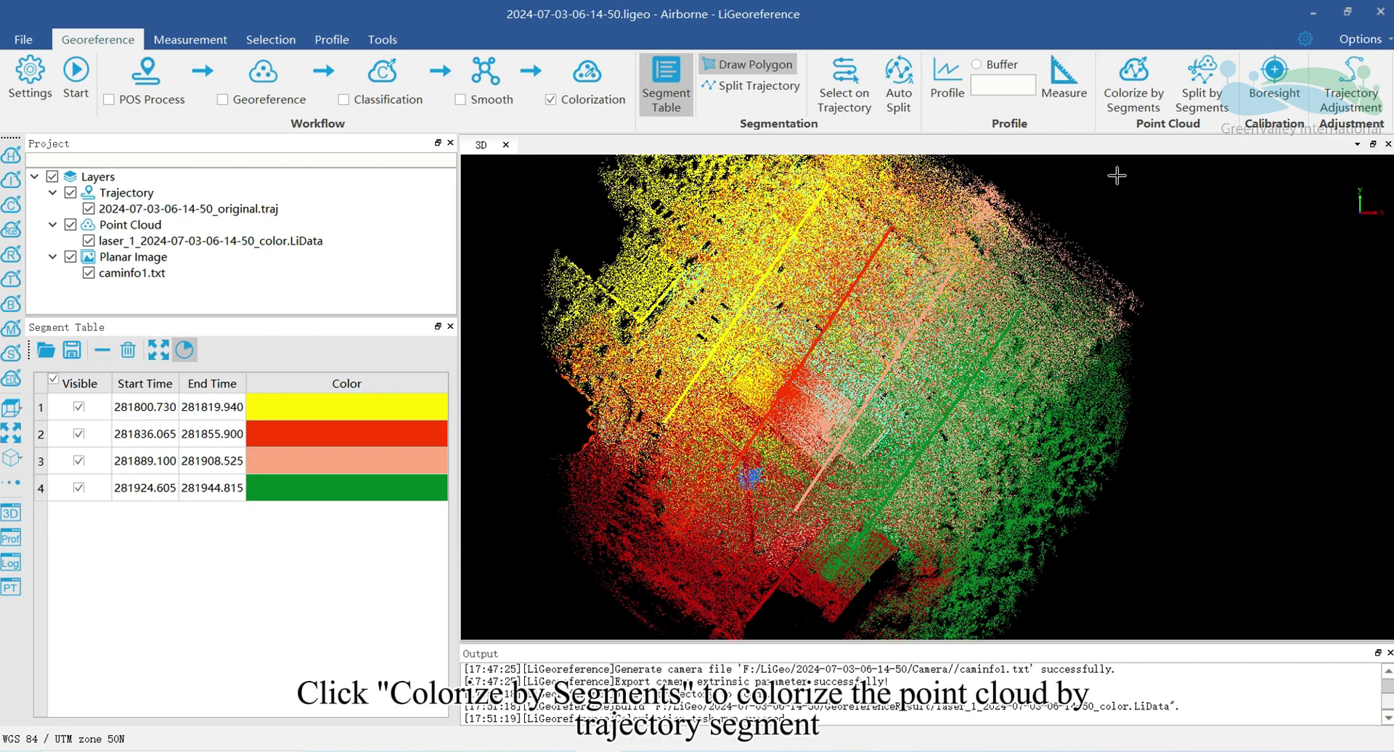
Step: Colour the cloud by its four segments in yellow, red, pink and green, toggling trajectory display
left_click(1134, 80)
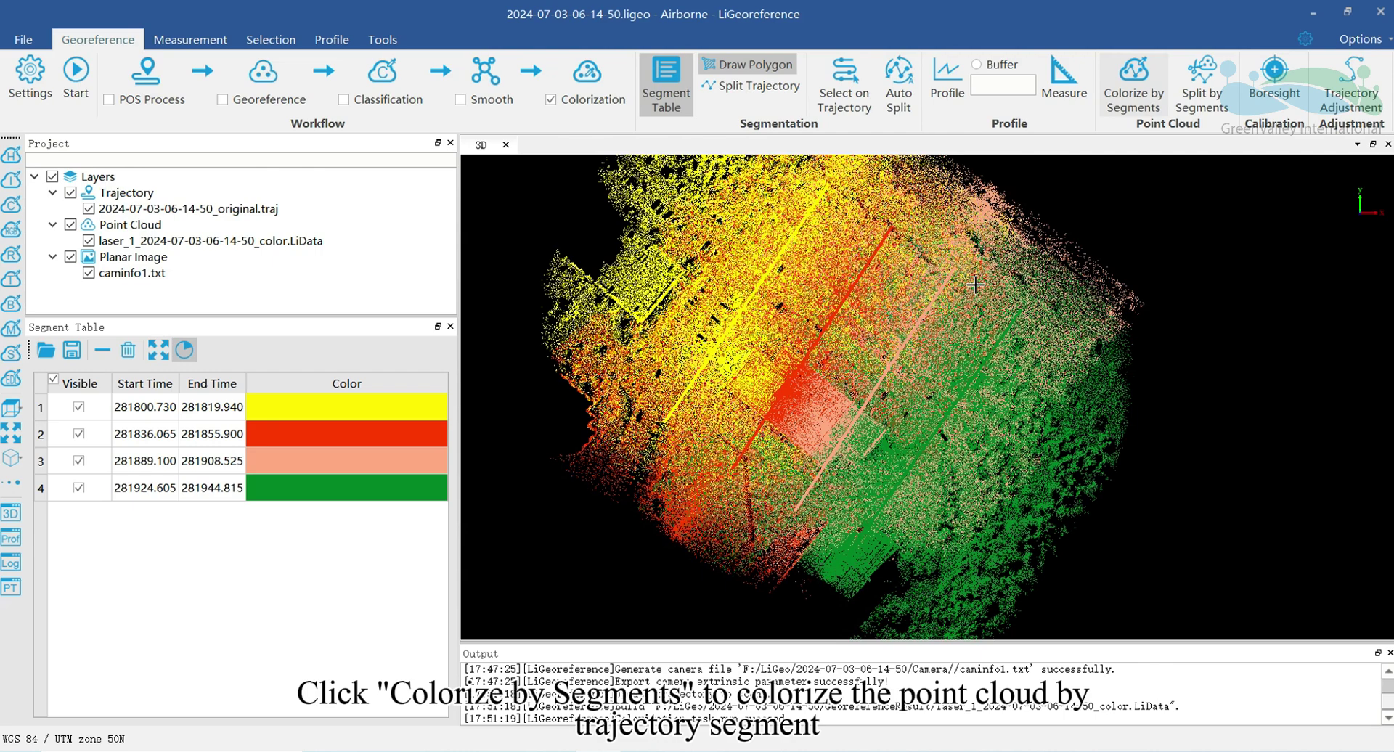
left_click_drag(963, 303, 936, 340)
scroll(935, 340, "down", 2)
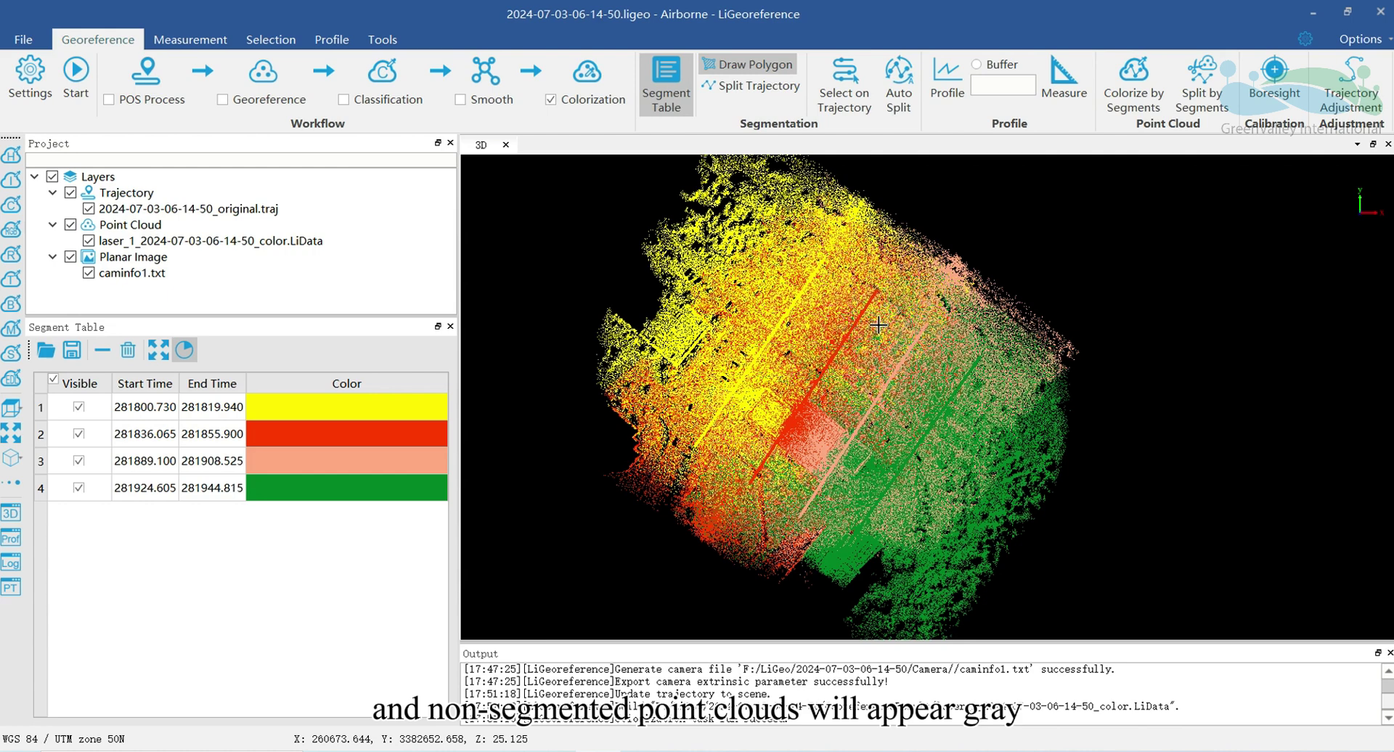
left_click(184, 350)
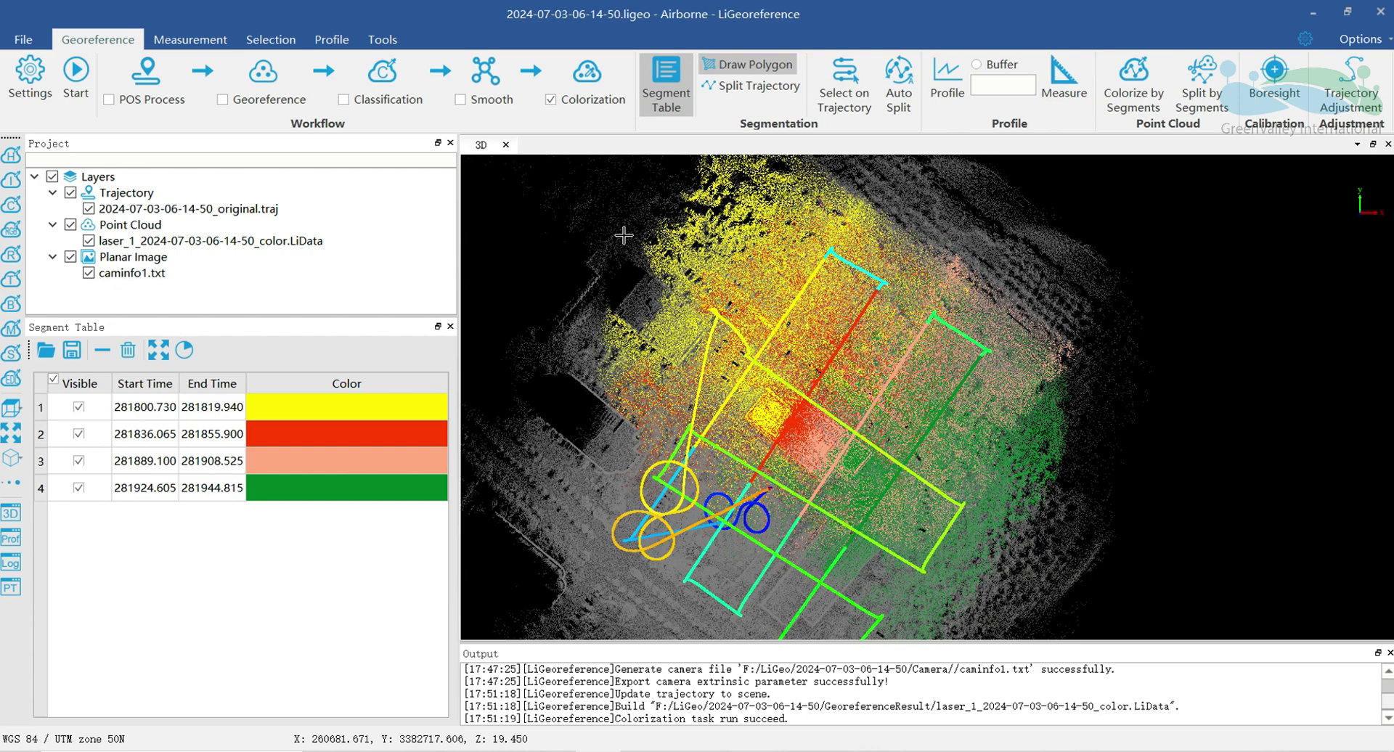
left_click(184, 350)
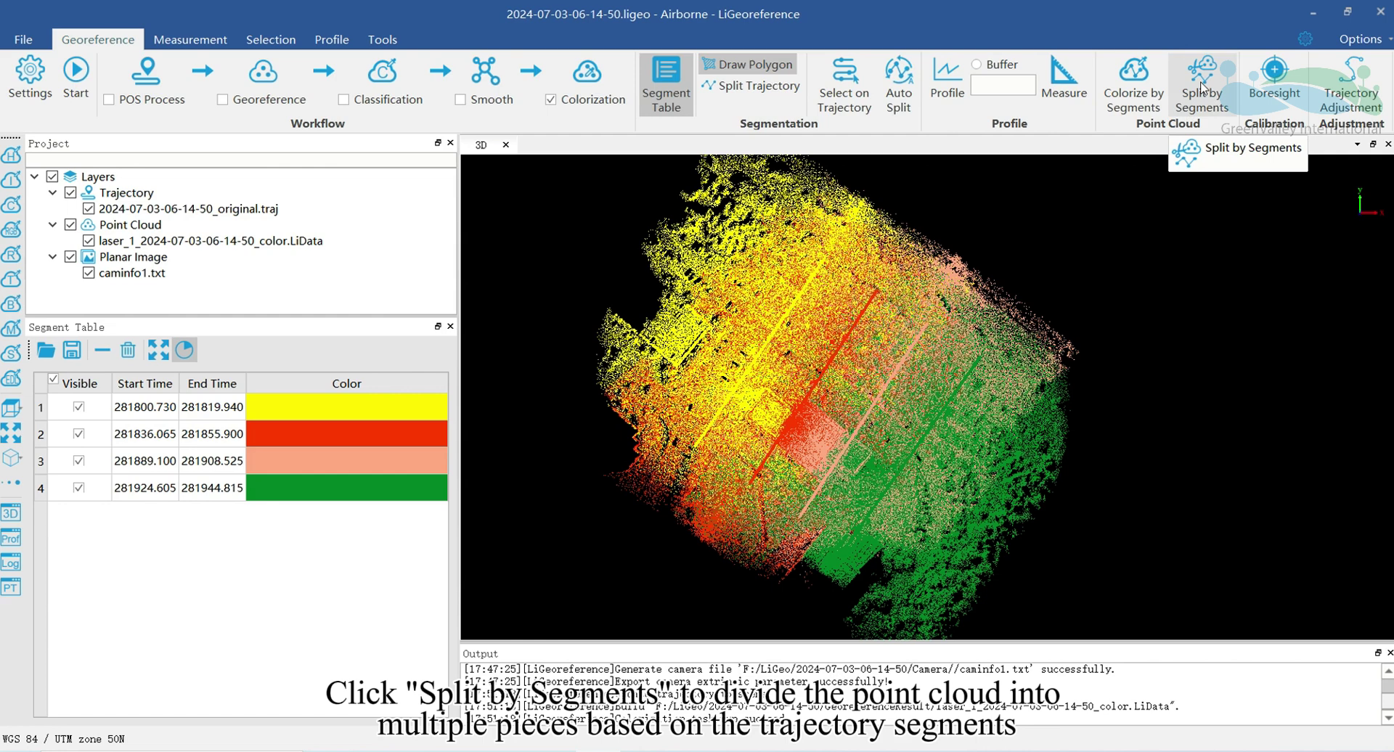
Step: Split the colour LiData by segments and add the four time-range layers to the project
left_click(1202, 87)
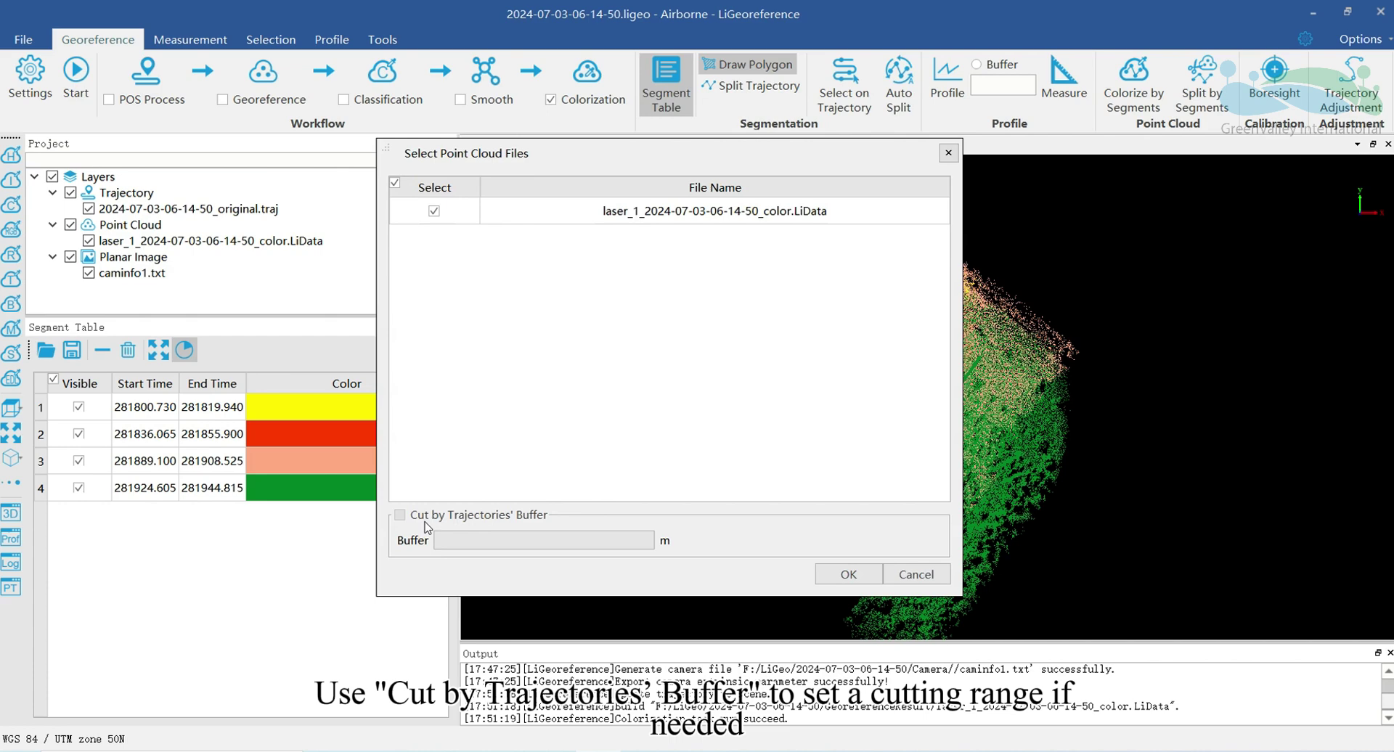
left_click(858, 580)
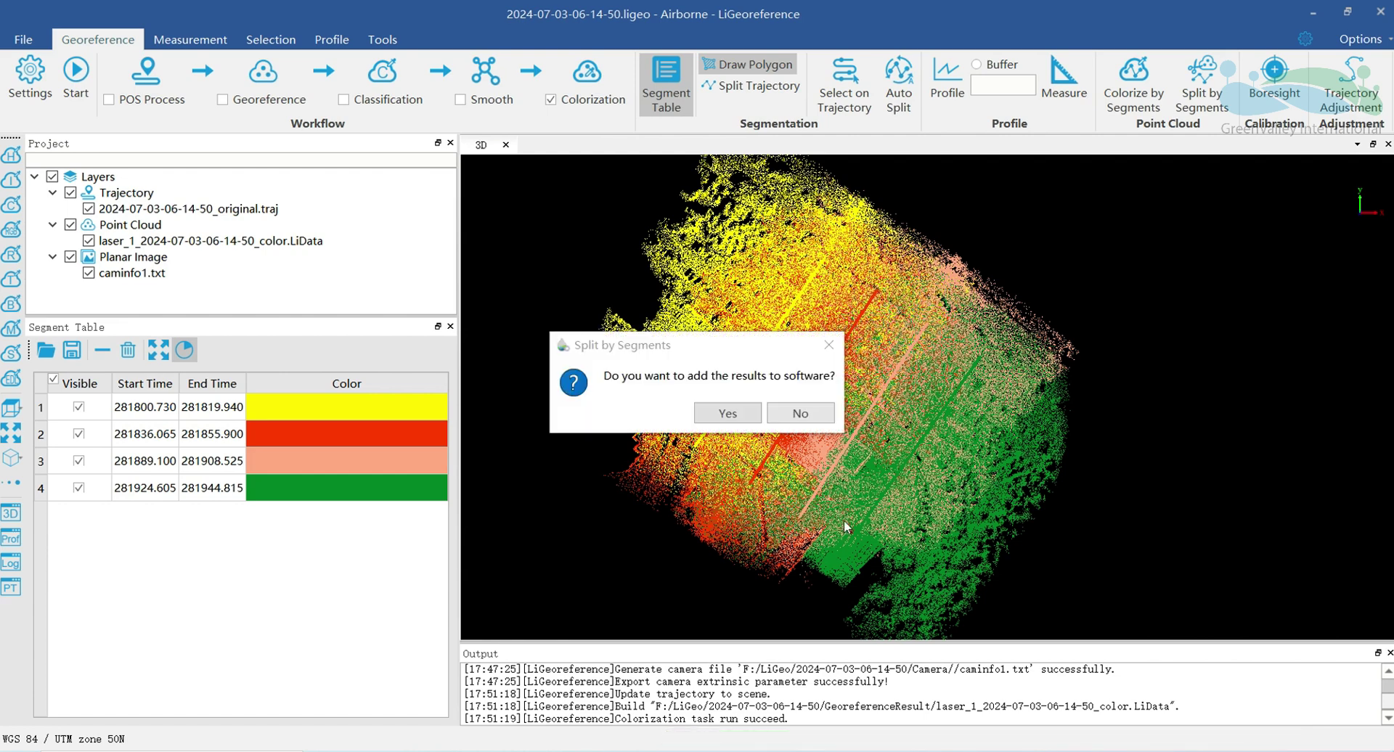
left_click(728, 413)
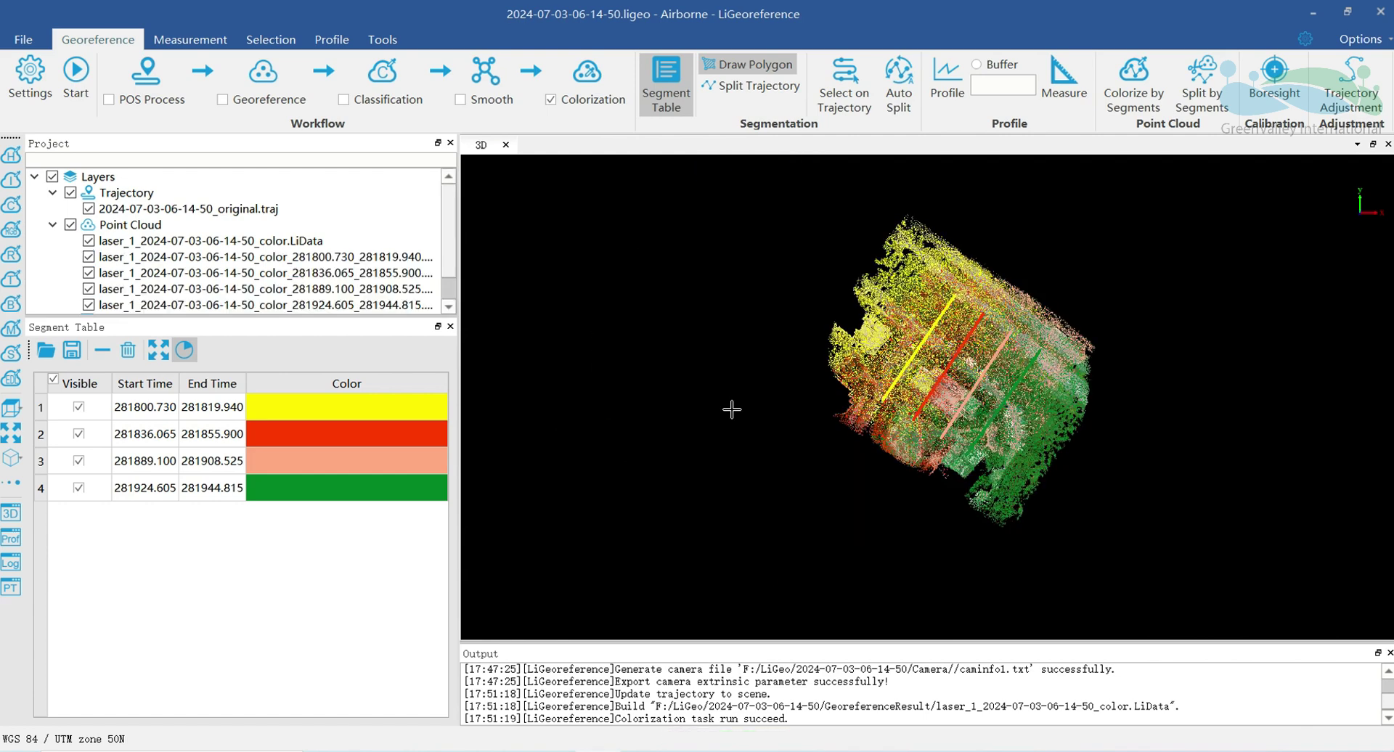
scroll(1002, 353, "up", 5)
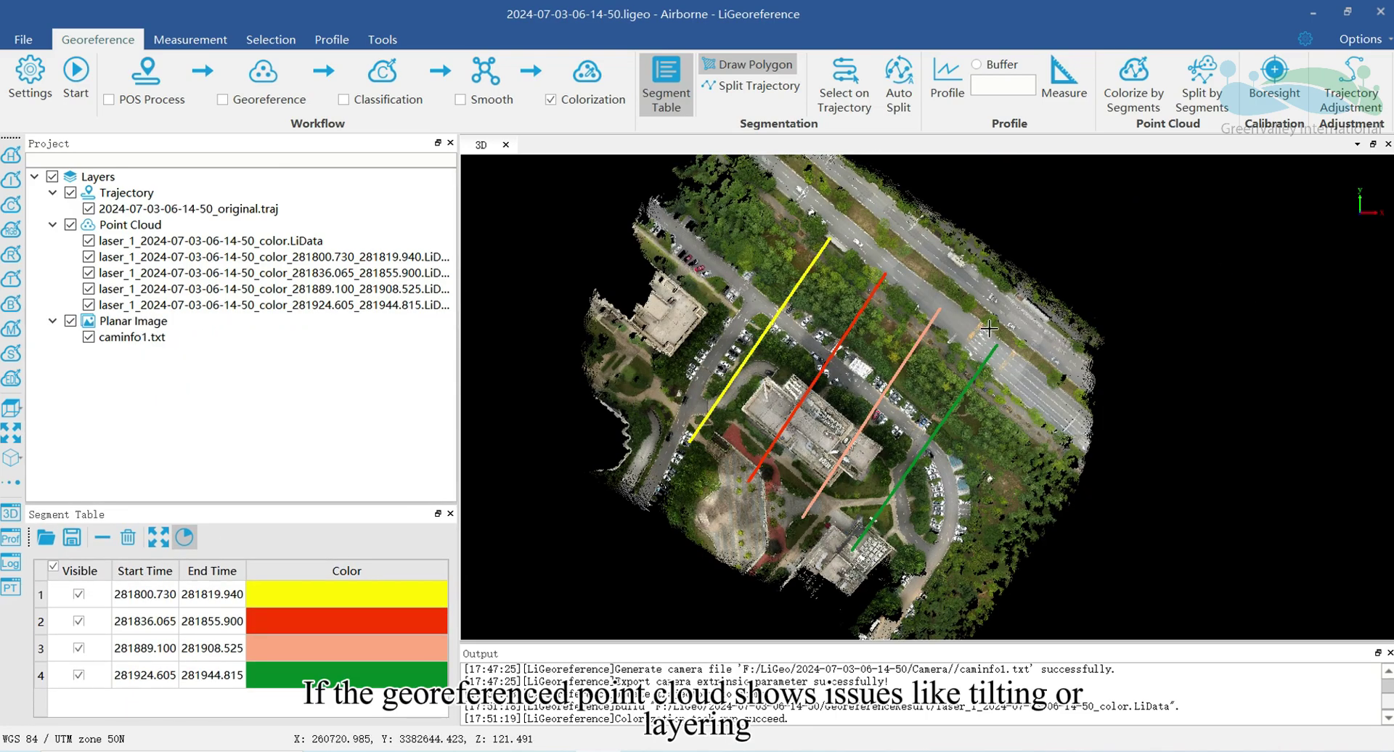
Step: Pan and zoom the 3D view to inspect the segmented point cloud layers
scroll(987, 327, "up", 5)
middle_click_drag(978, 309, 1062, 405)
scroll(1062, 404, "down", 3)
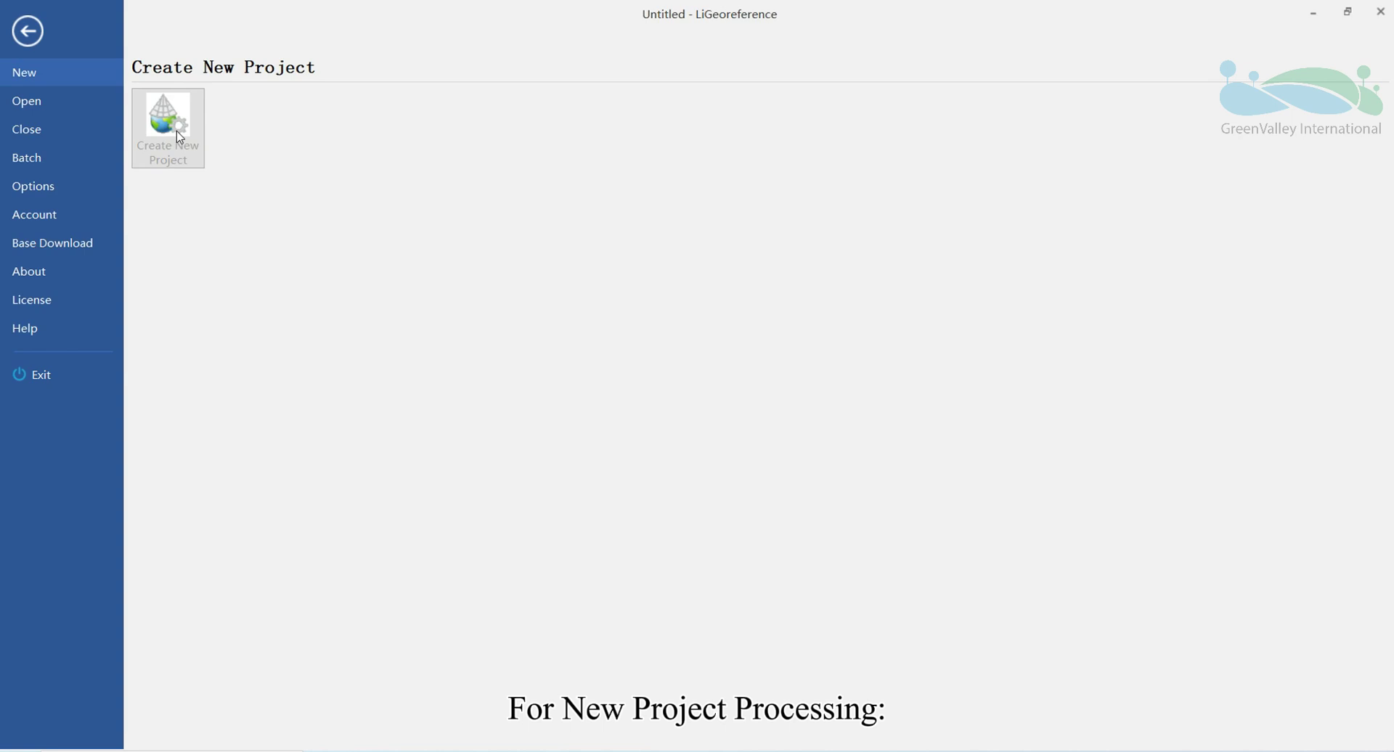
left_click(181, 136)
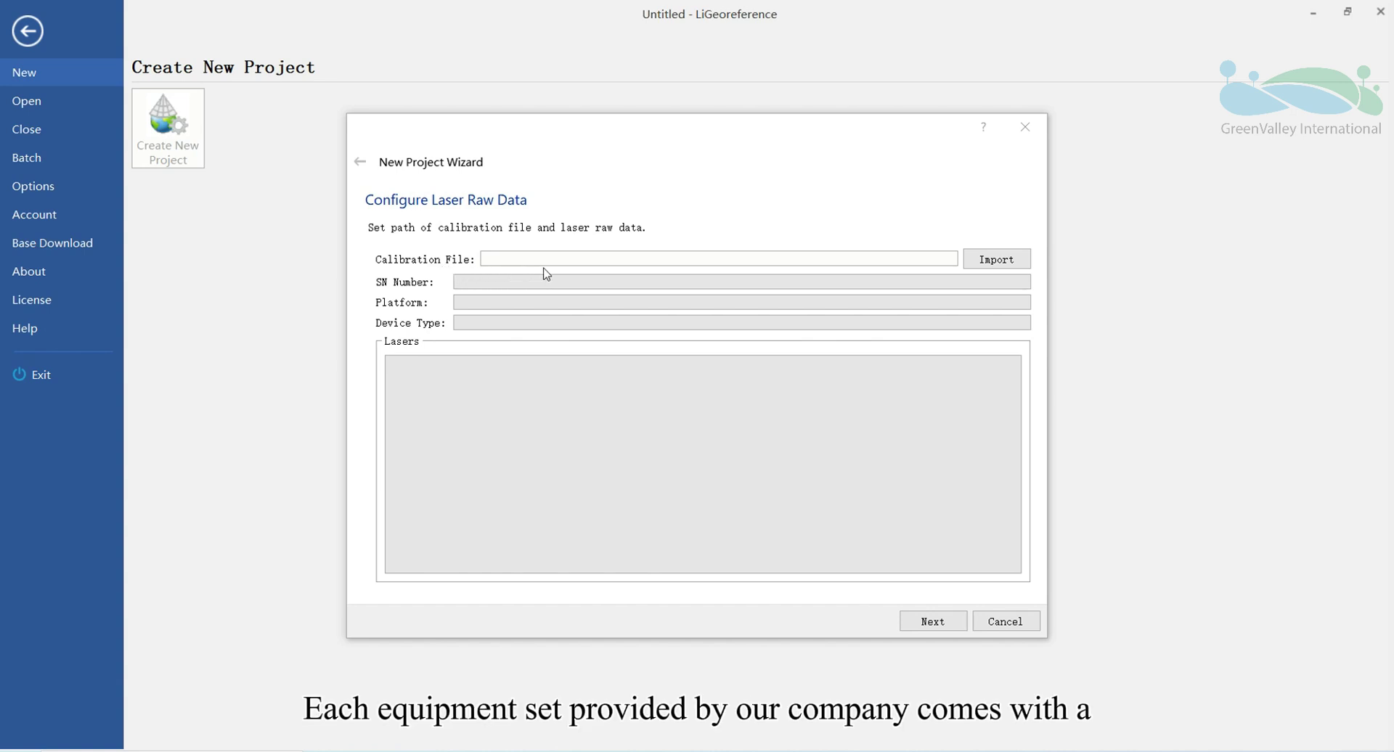
left_click(996, 259)
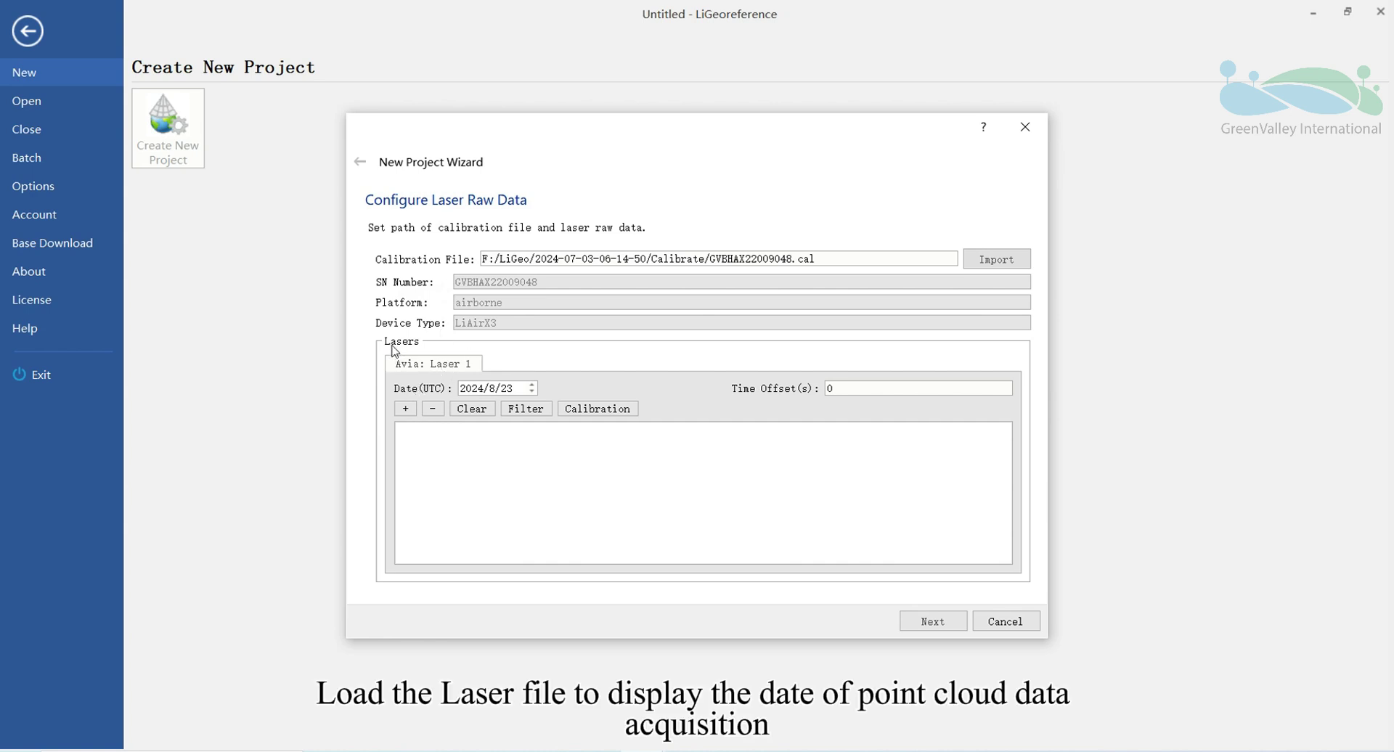
left_click(405, 411)
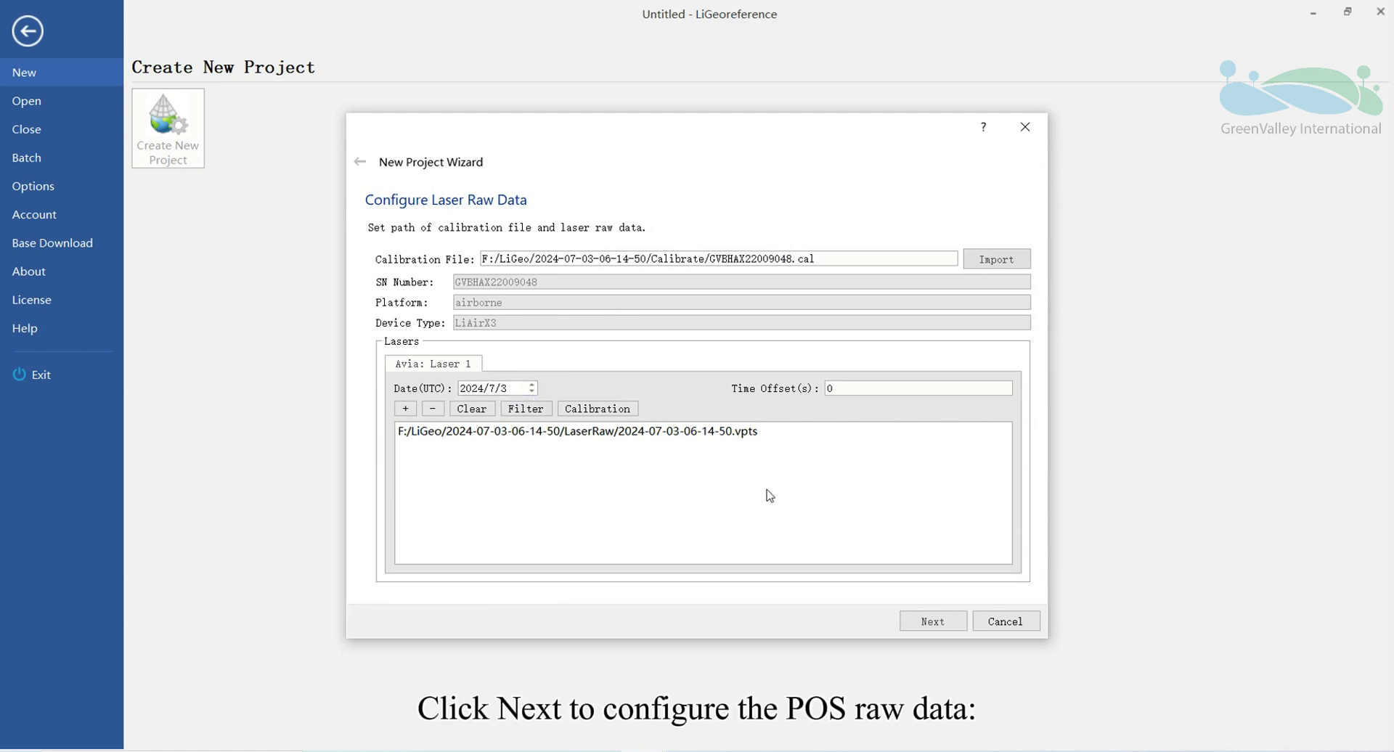
Step: On the POS raw data page, compare External Input and Pospac, keep LiNav, and preview Multi Base Station
left_click(932, 621)
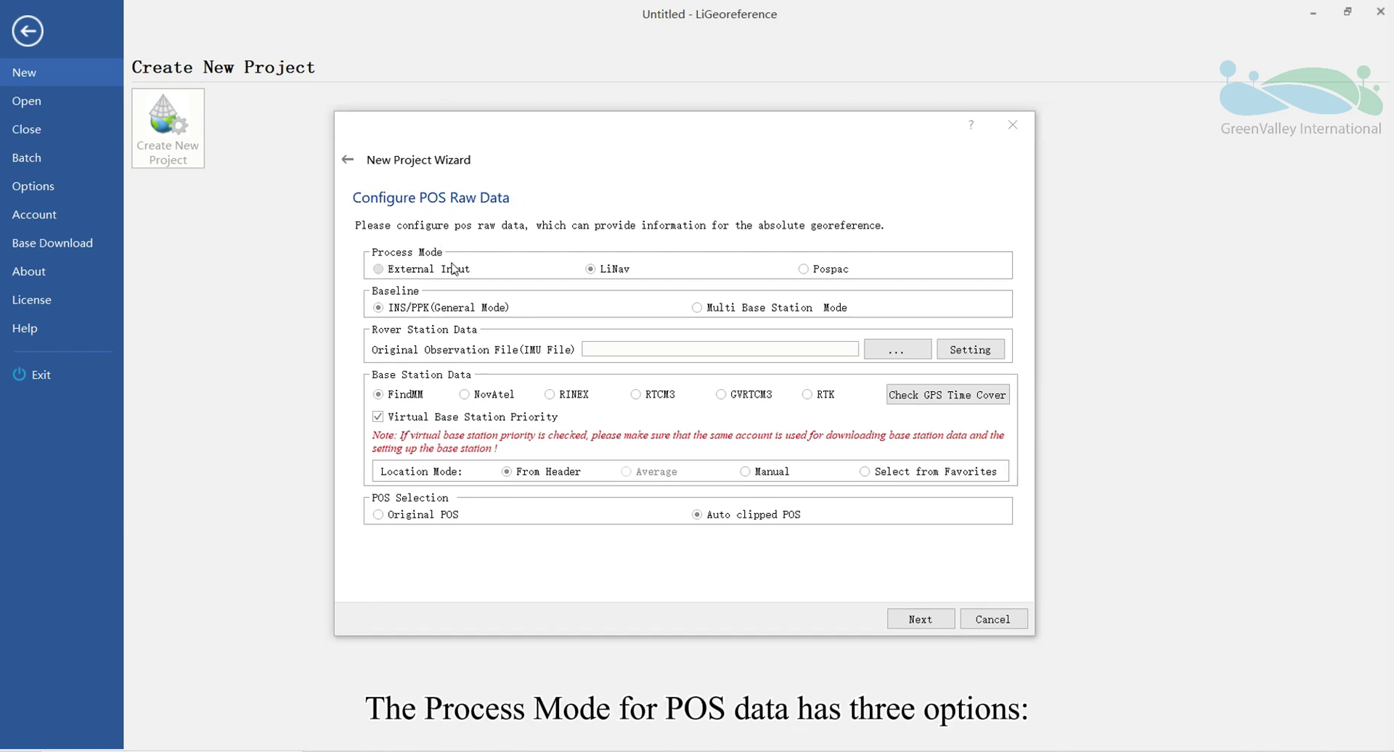
left_click(379, 269)
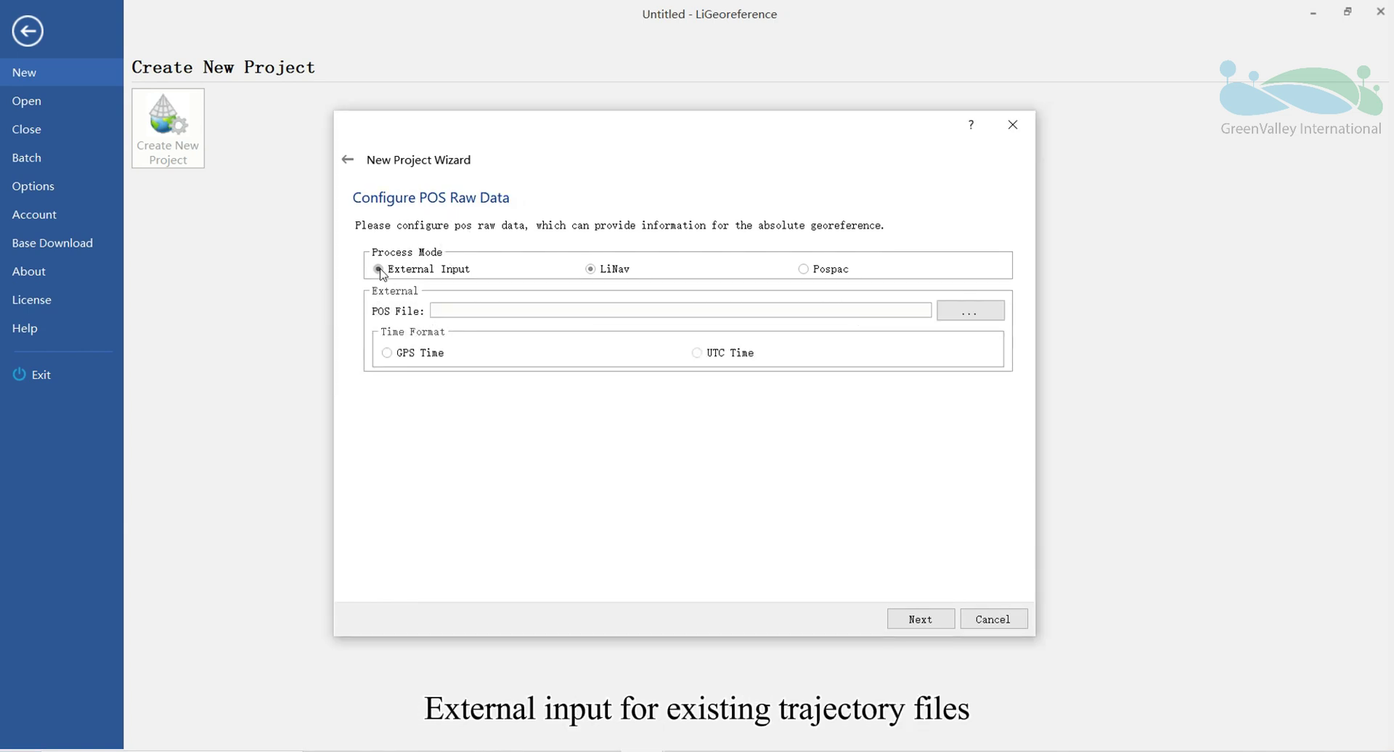
left_click(591, 269)
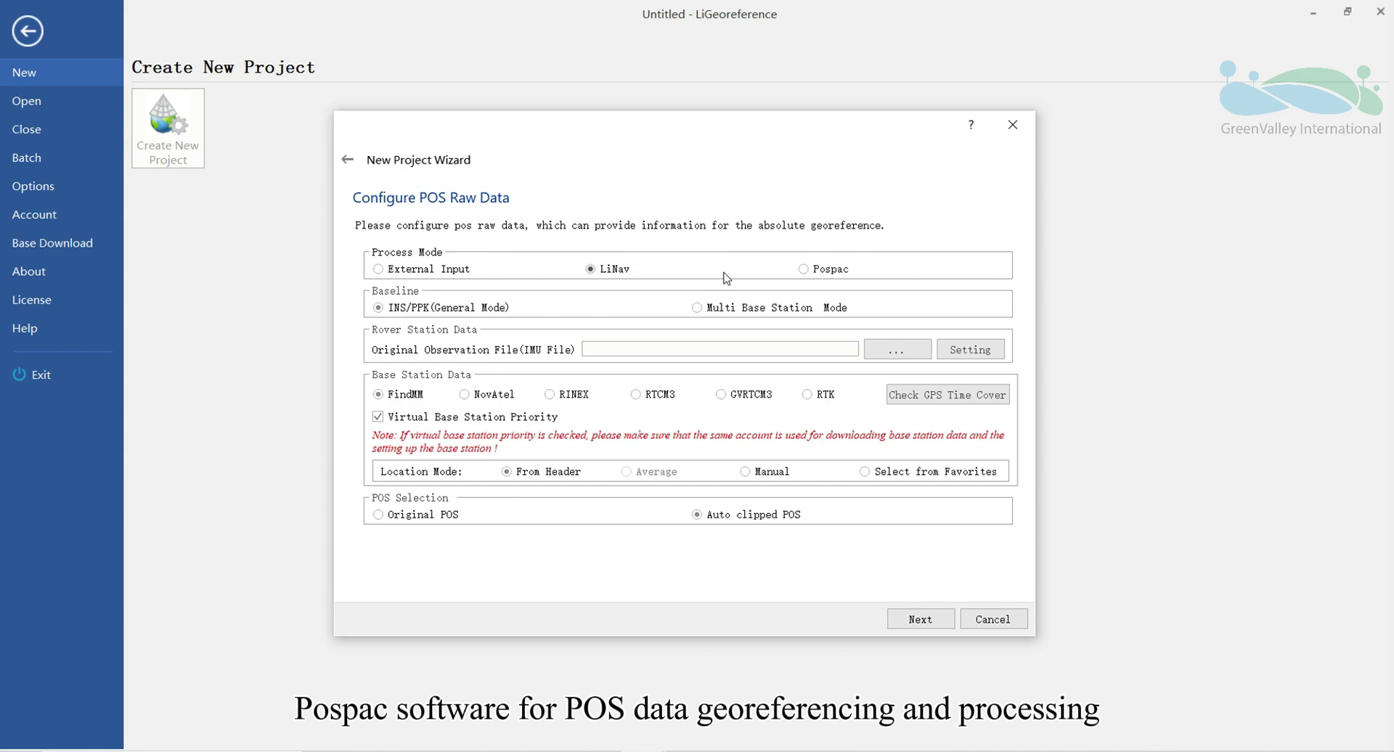
left_click(804, 270)
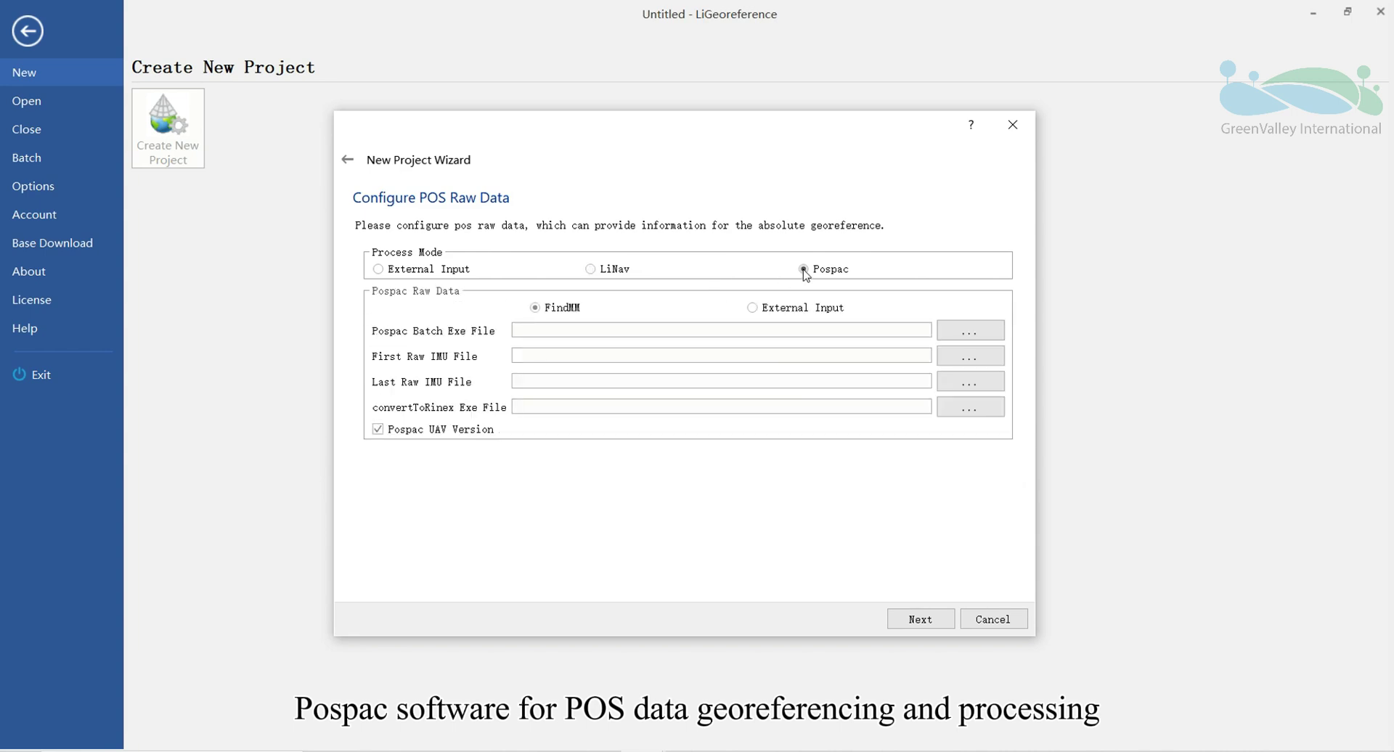
left_click(590, 269)
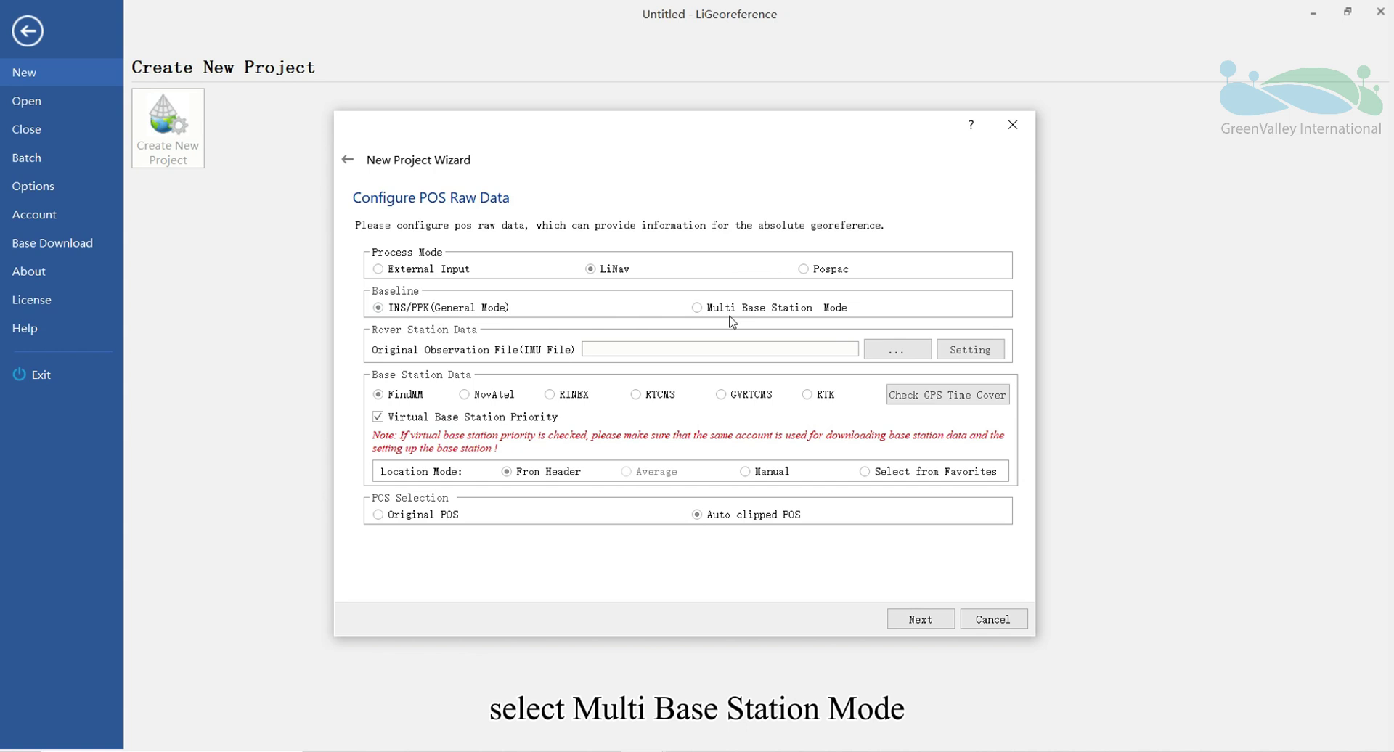
left_click(697, 309)
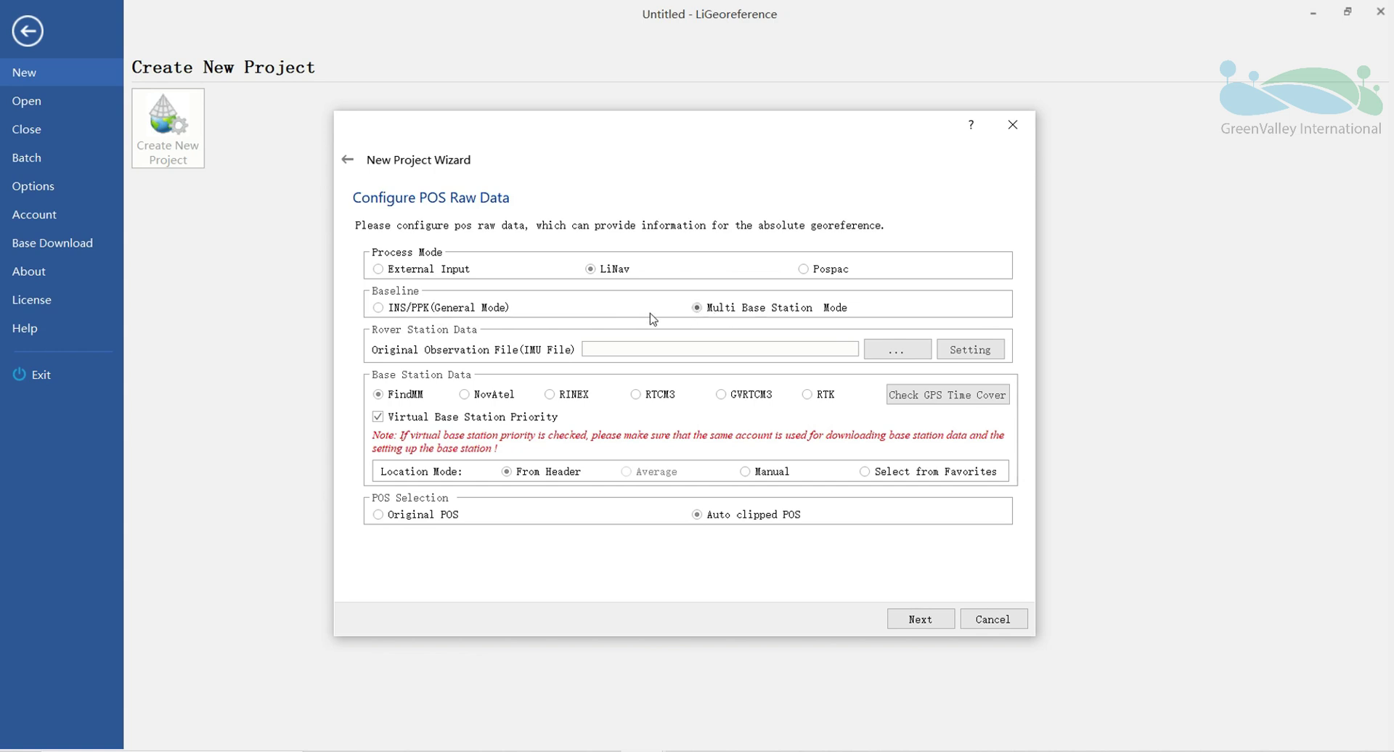
Step: Return to the general INS/PPK baseline, load the rover IMU file, and set base station data to RINEX
left_click(379, 308)
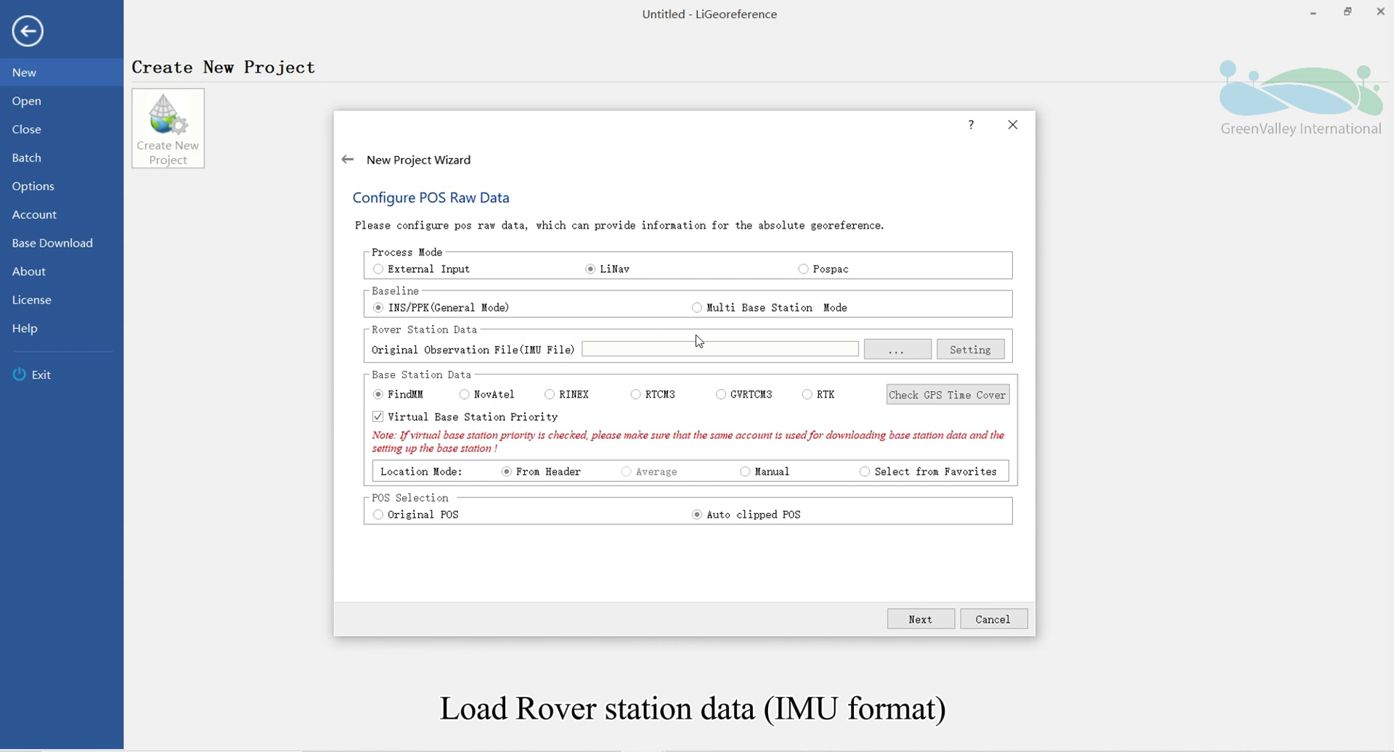
left_click(899, 348)
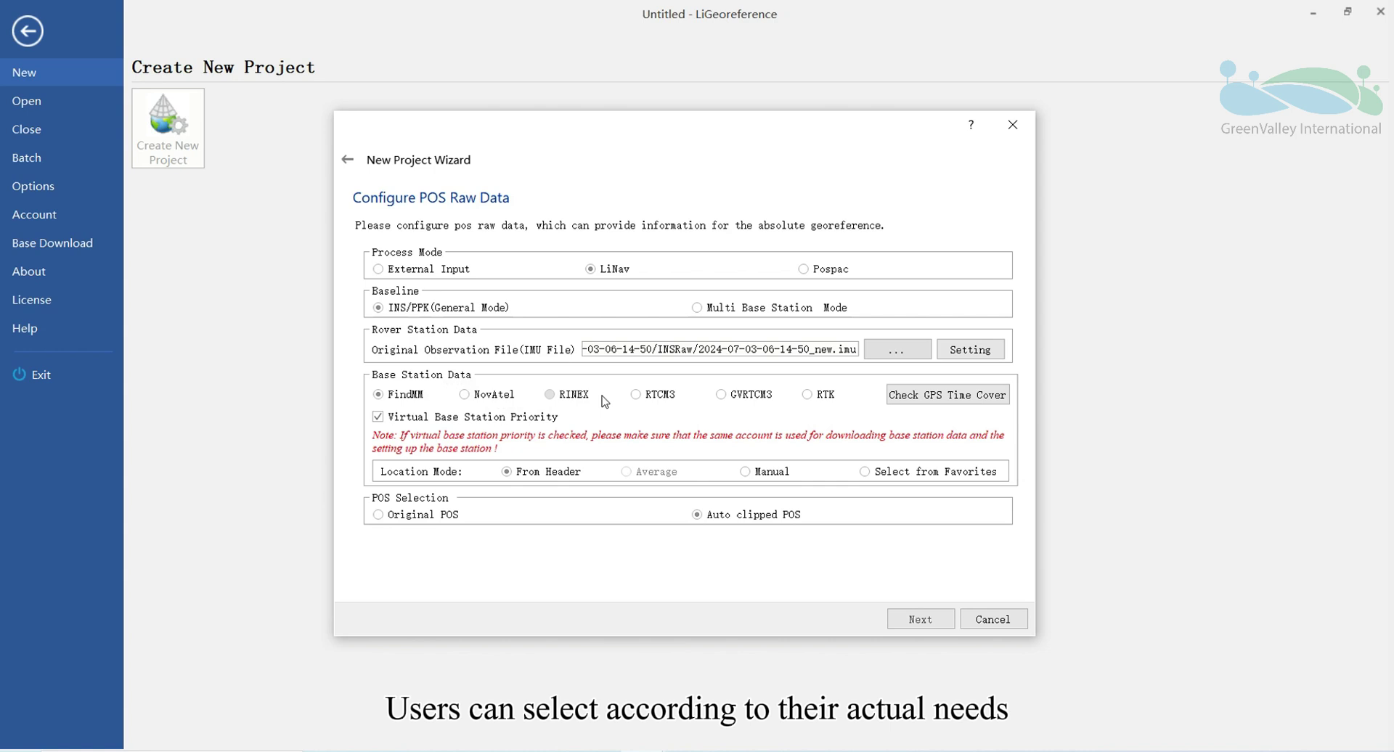
left_click(552, 396)
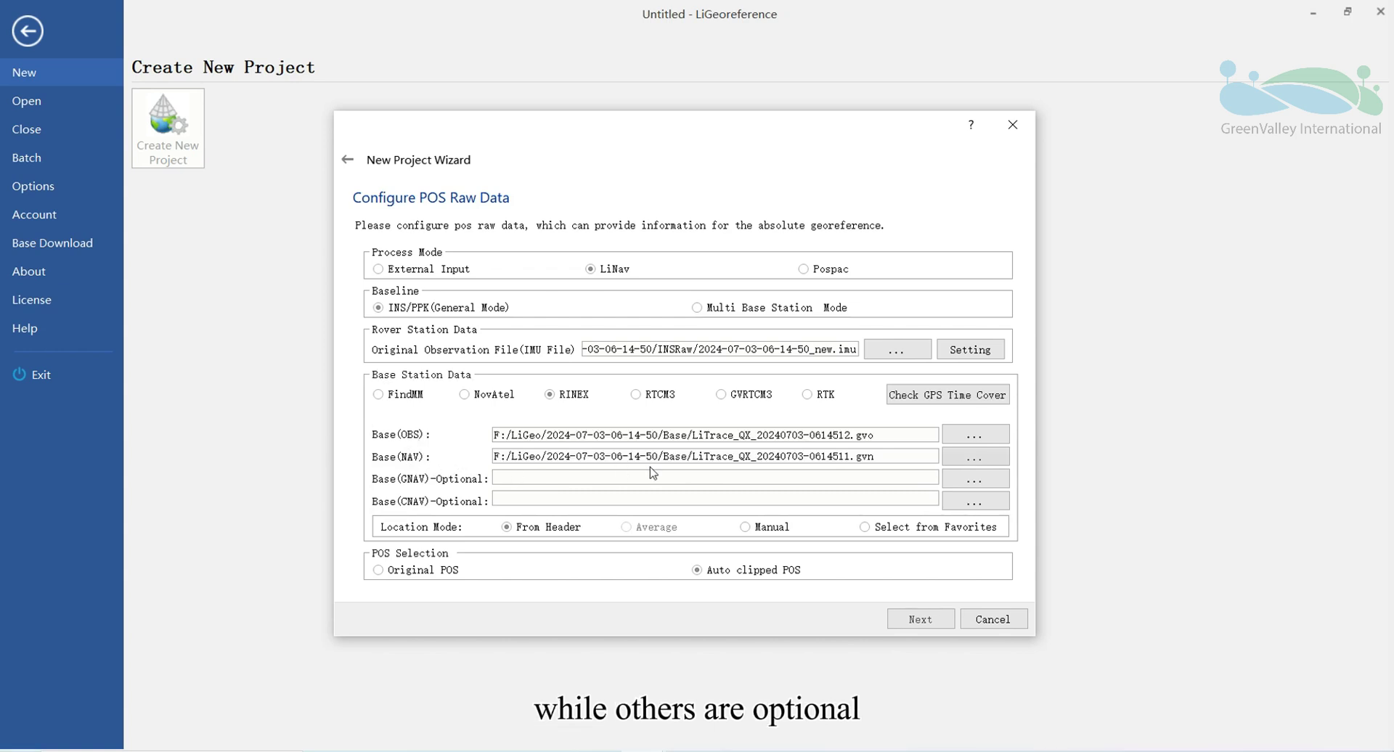
Step: Check the .gvo/.gvn base file paths, set the base location to From Header, and choose Auto clipped POS
left_click(882, 458)
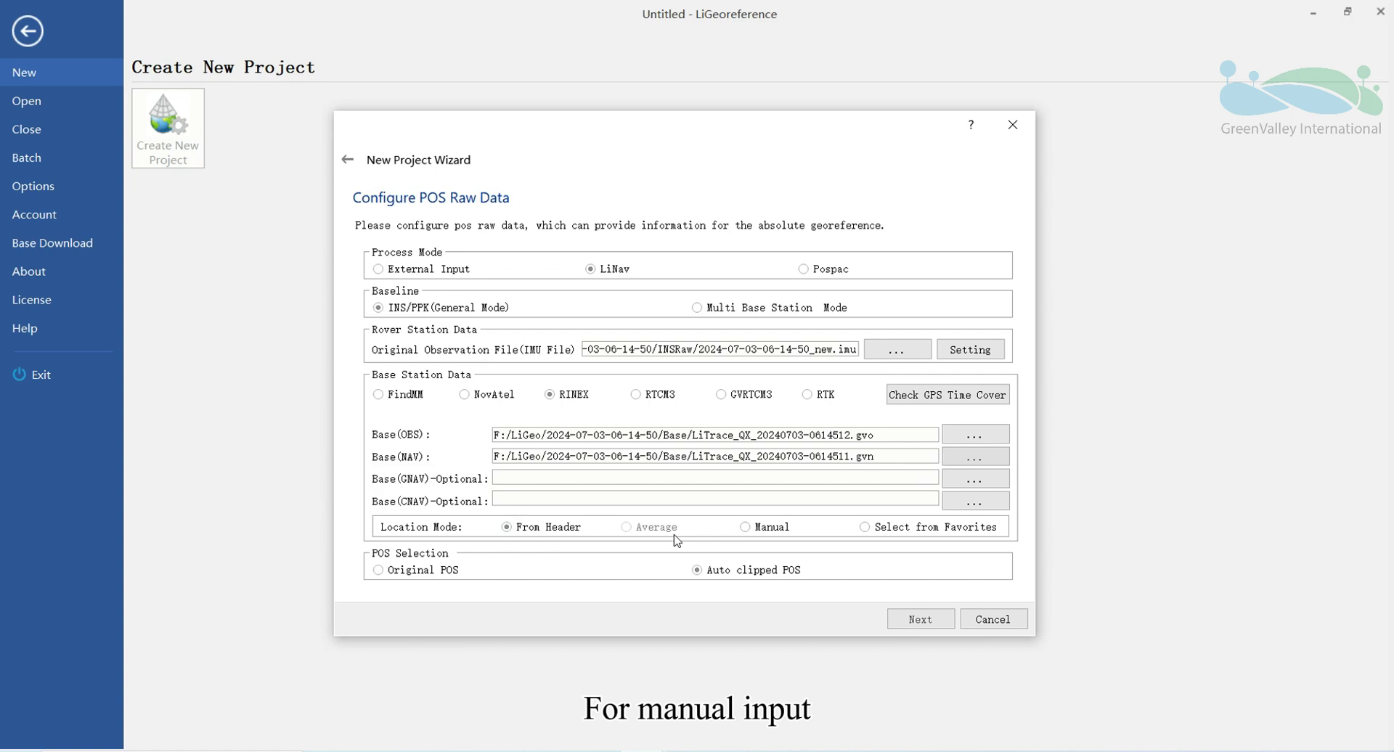
left_click(746, 528)
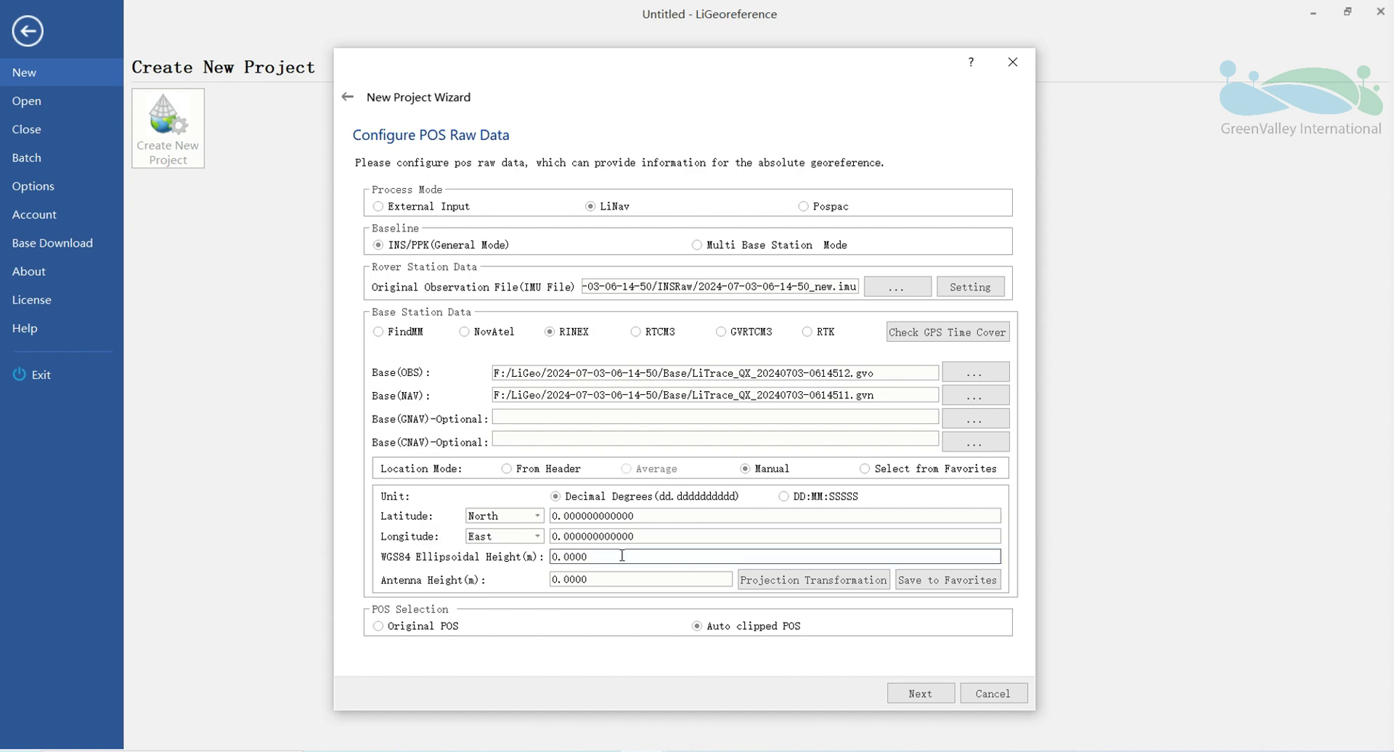
left_click(506, 469)
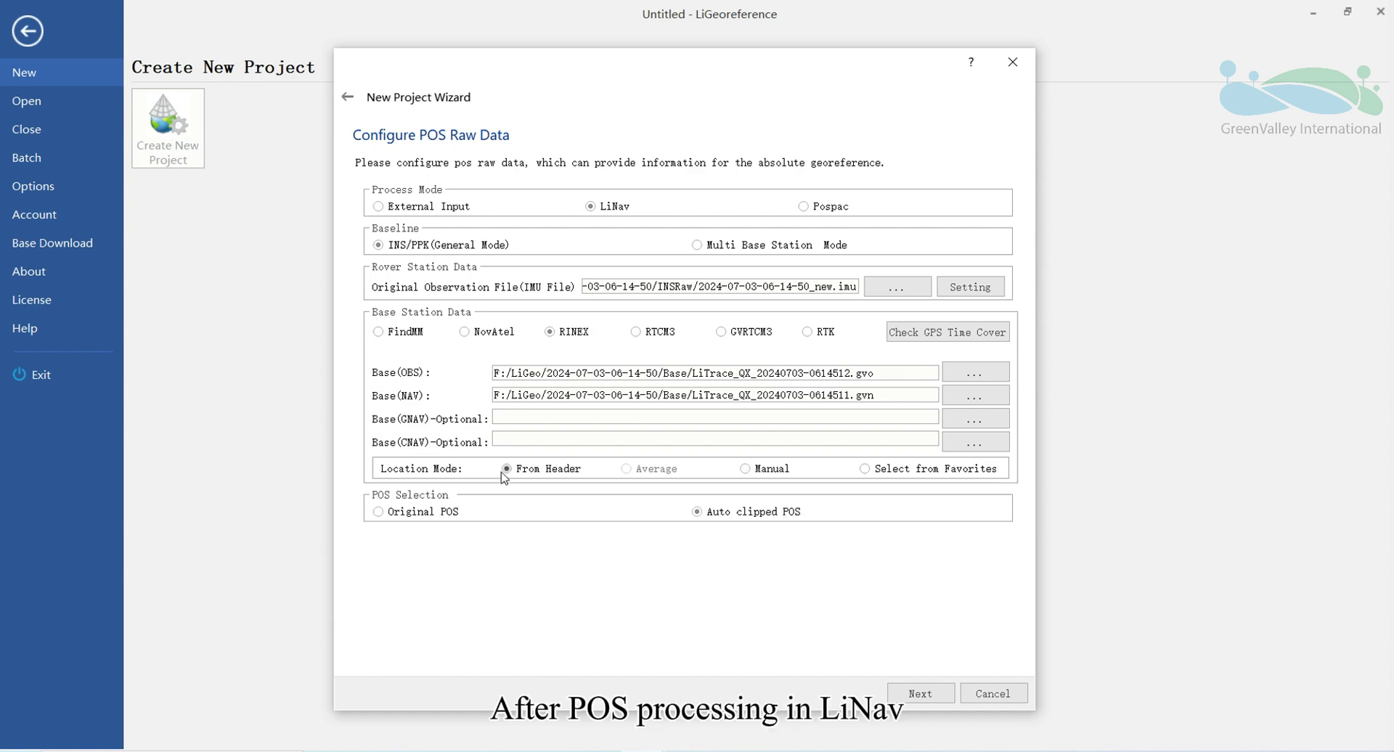
left_click(378, 513)
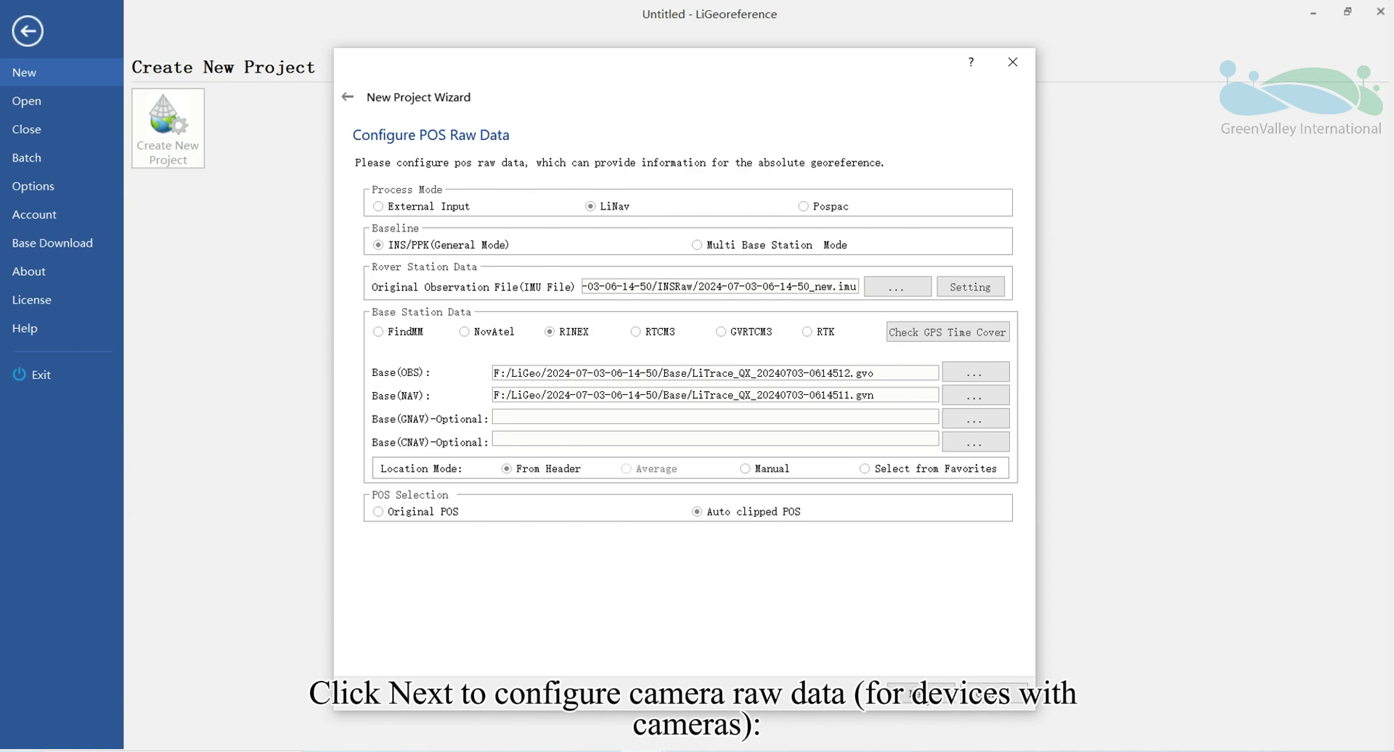
Step: Advance to Configure Camera Raw Data with the Cam1 image folder and caminfo1.txt event file
left_click(916, 693)
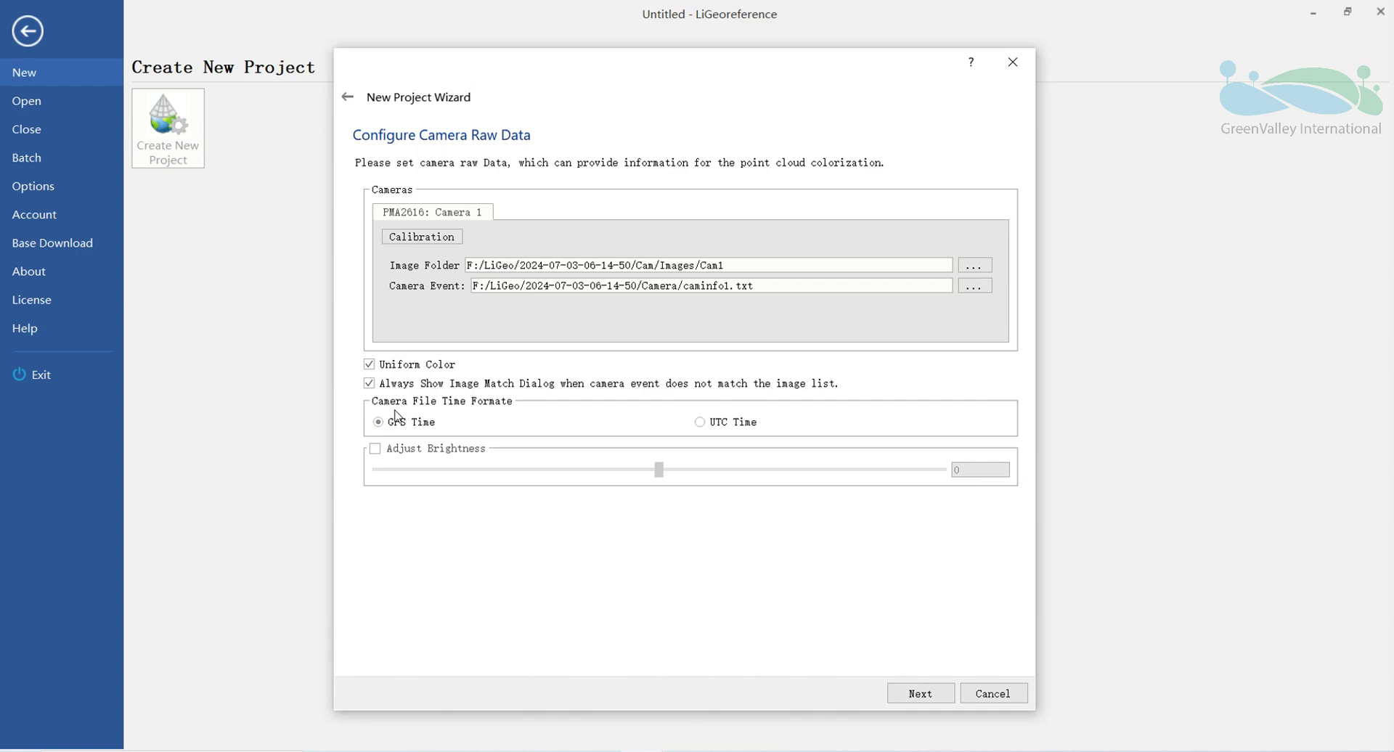
Step: Move to the target coordinate system step and filter the list by 'WGS 84', keeping UTM zone 50N
left_click(920, 693)
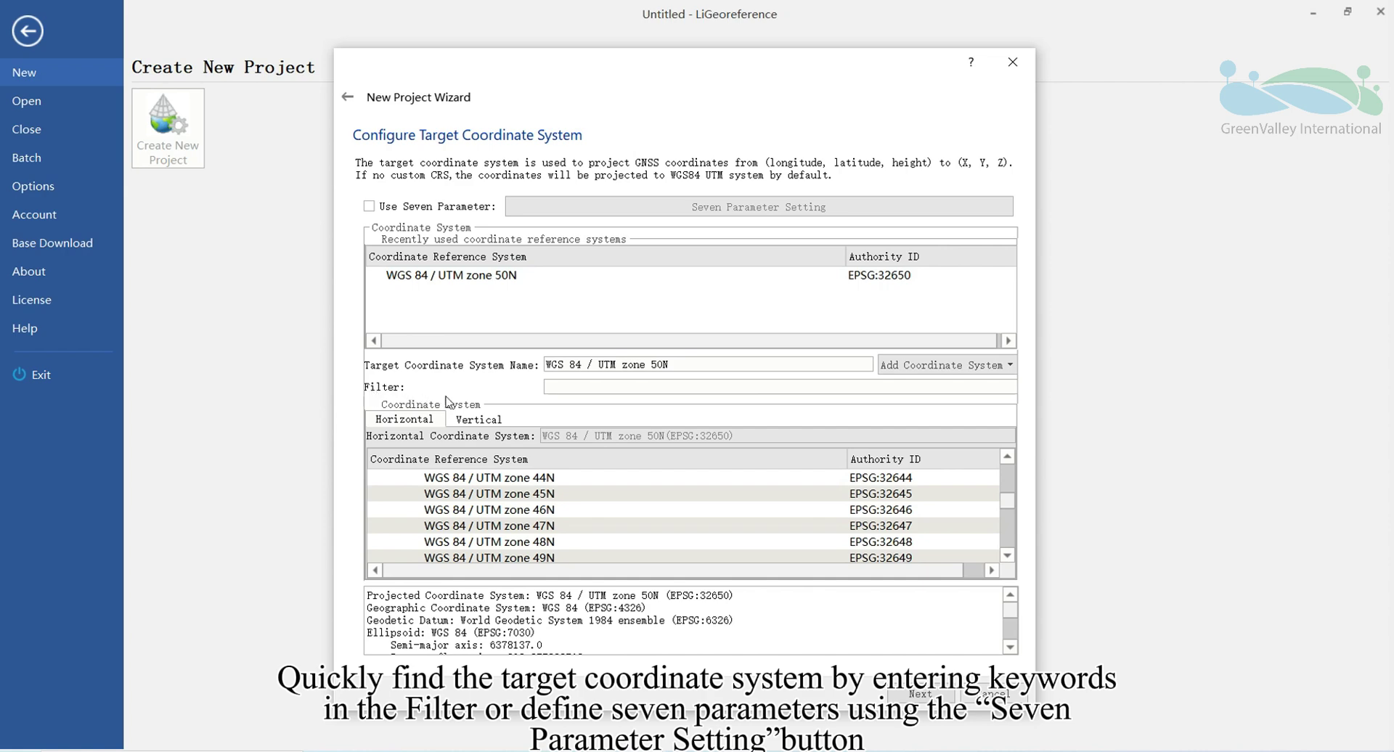
left_click(565, 384)
type("W")
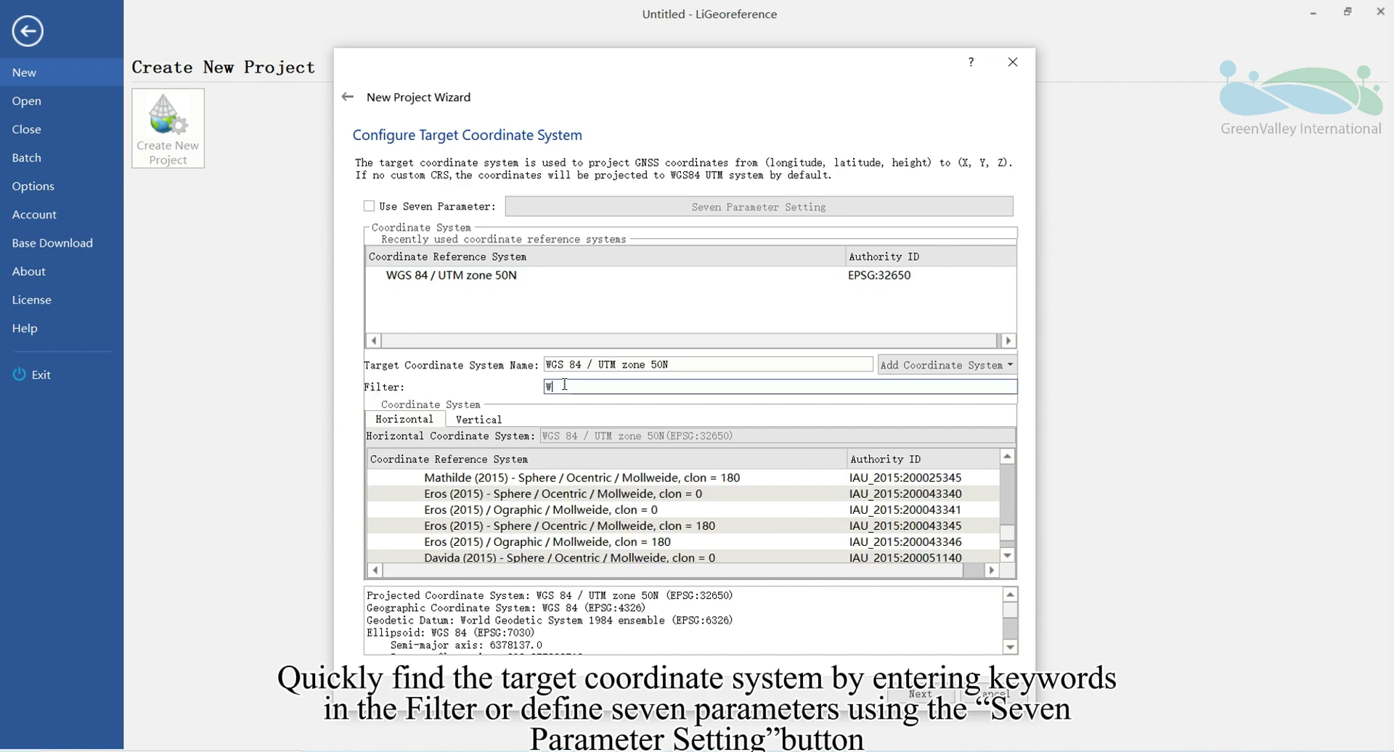
type("GS 8")
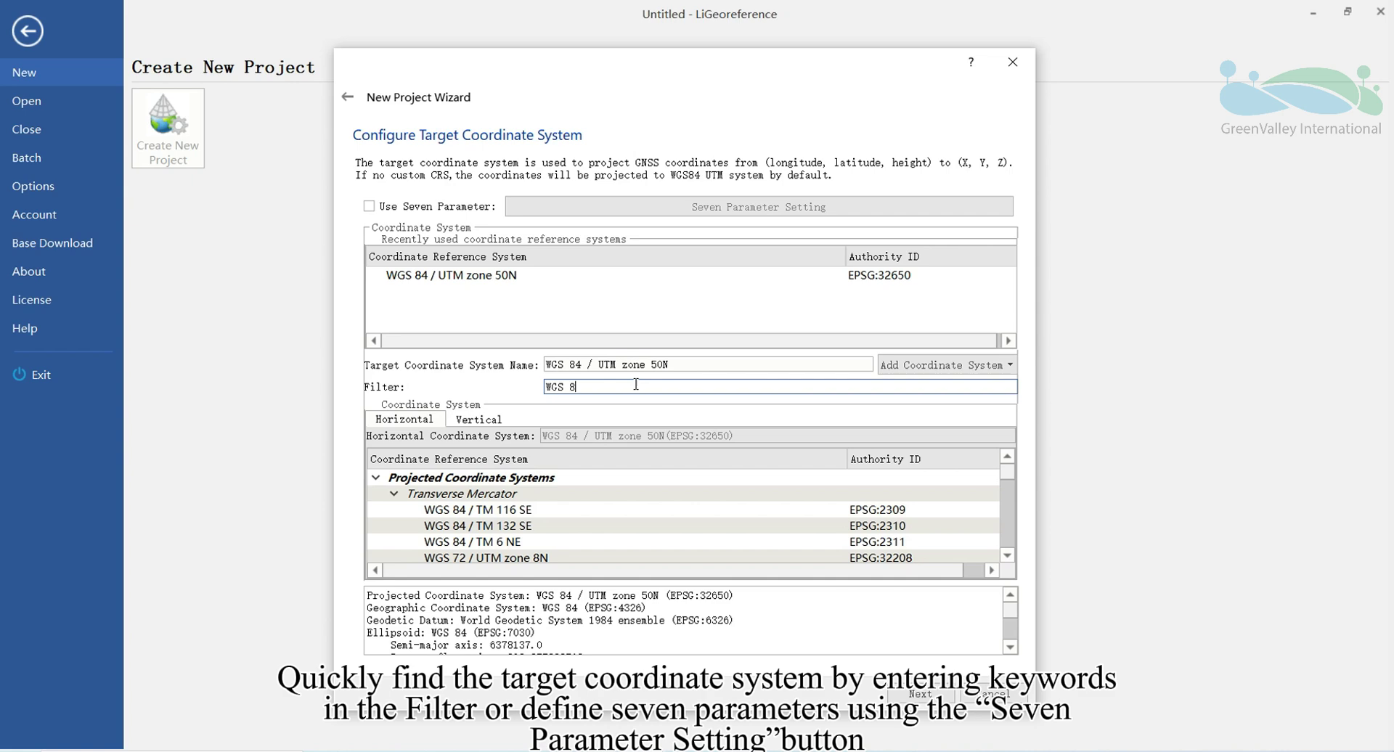
type("4")
scroll(601, 513, "down", 11)
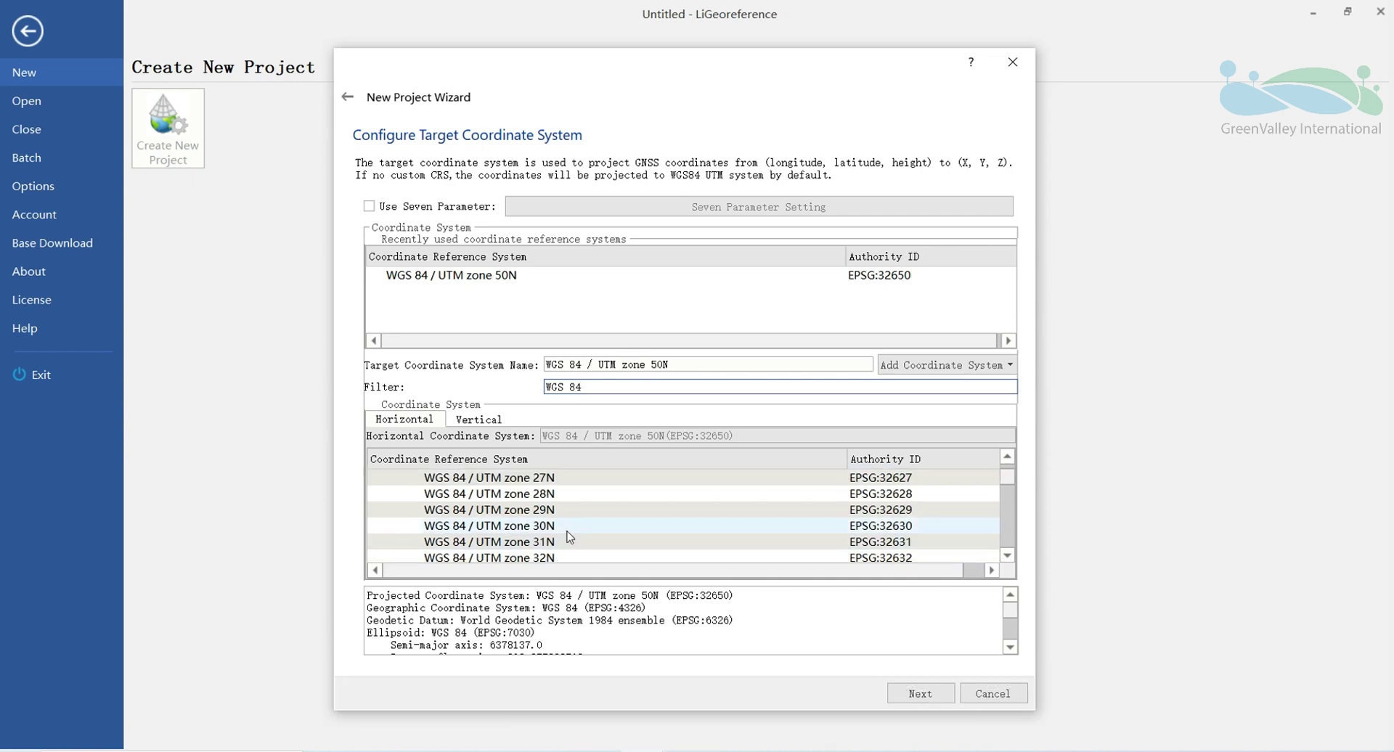
scroll(570, 513, "down", 5)
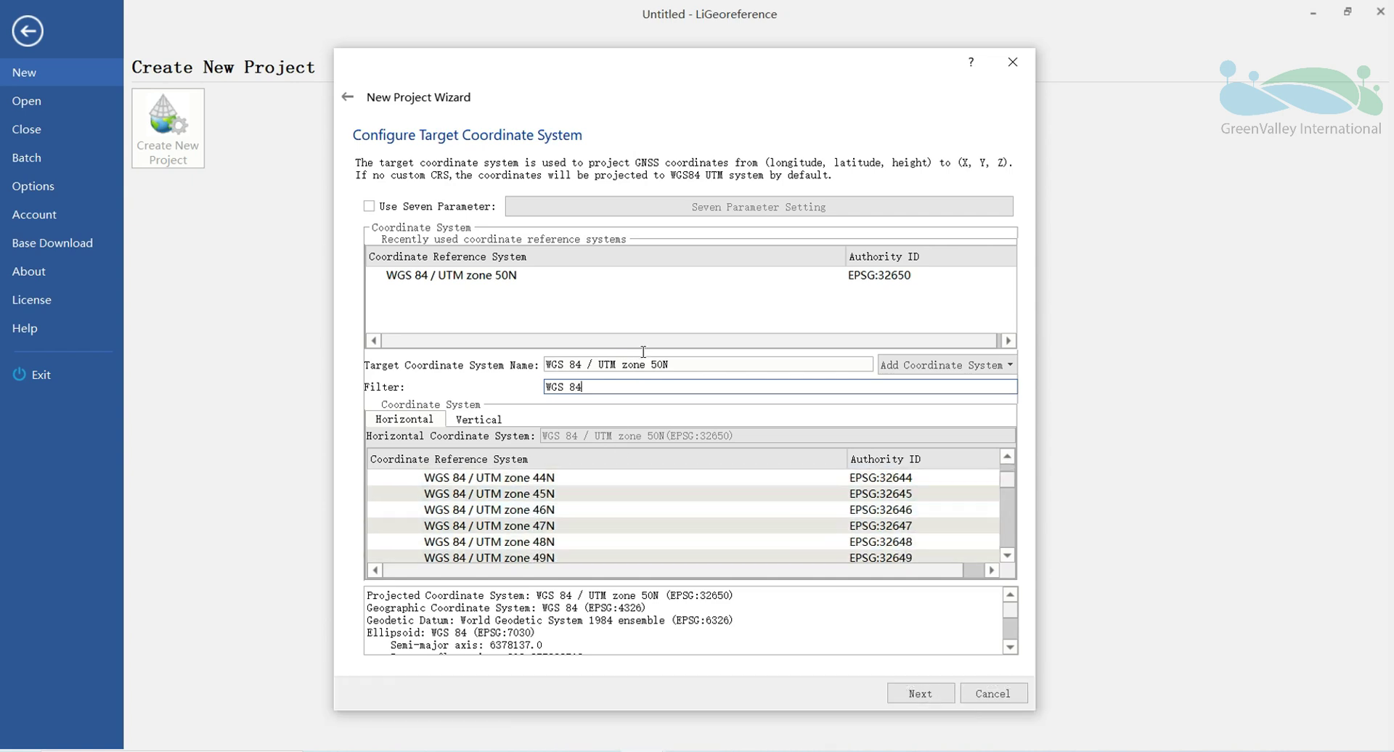
Step: Enable Use Seven Parameter, then review and accept the seven-parameter values
left_click(367, 207)
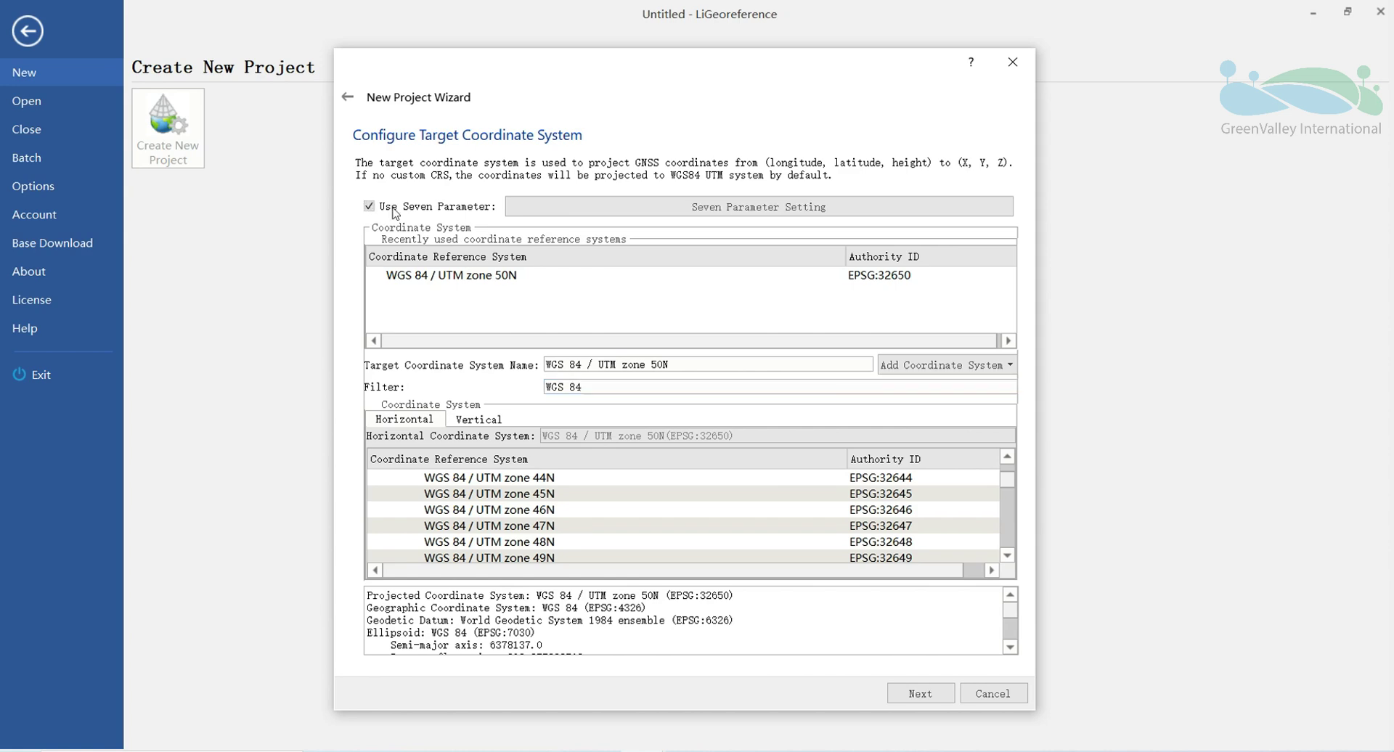
left_click(726, 214)
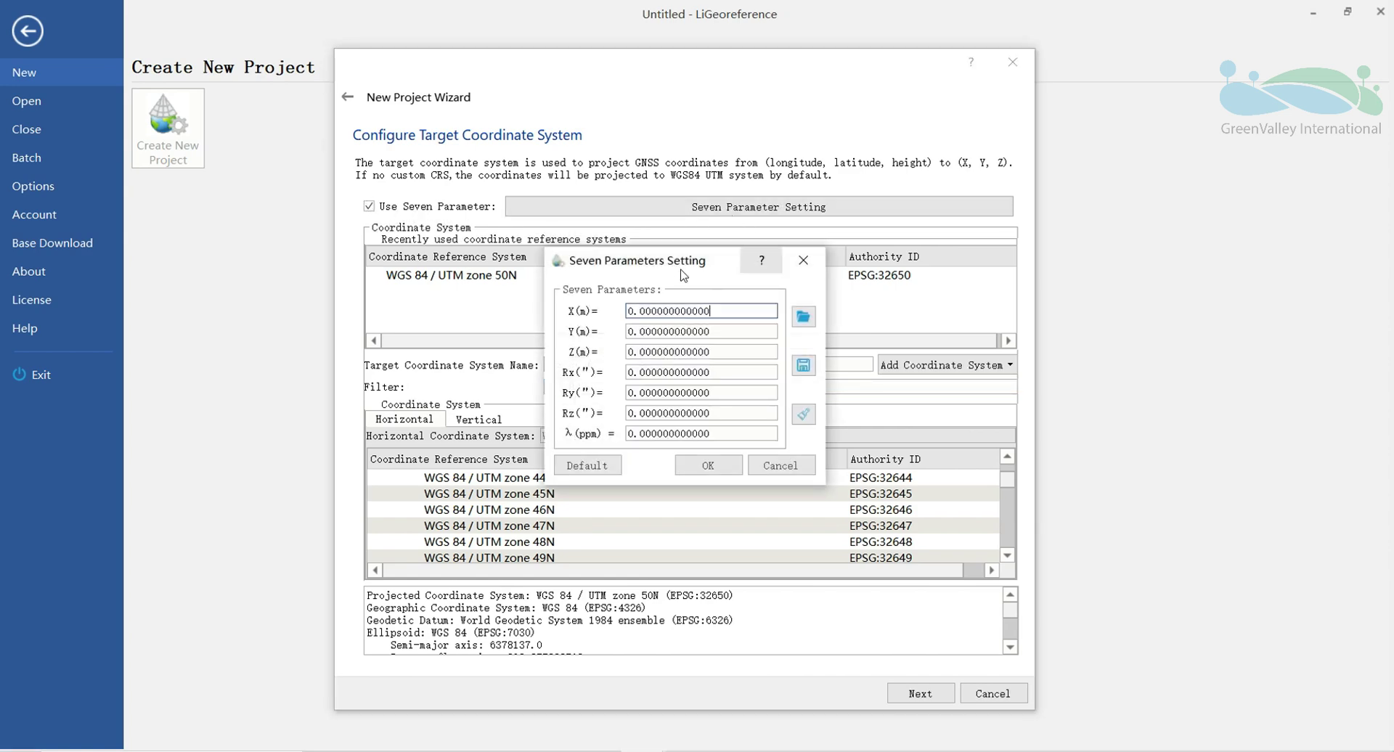
left_click(708, 466)
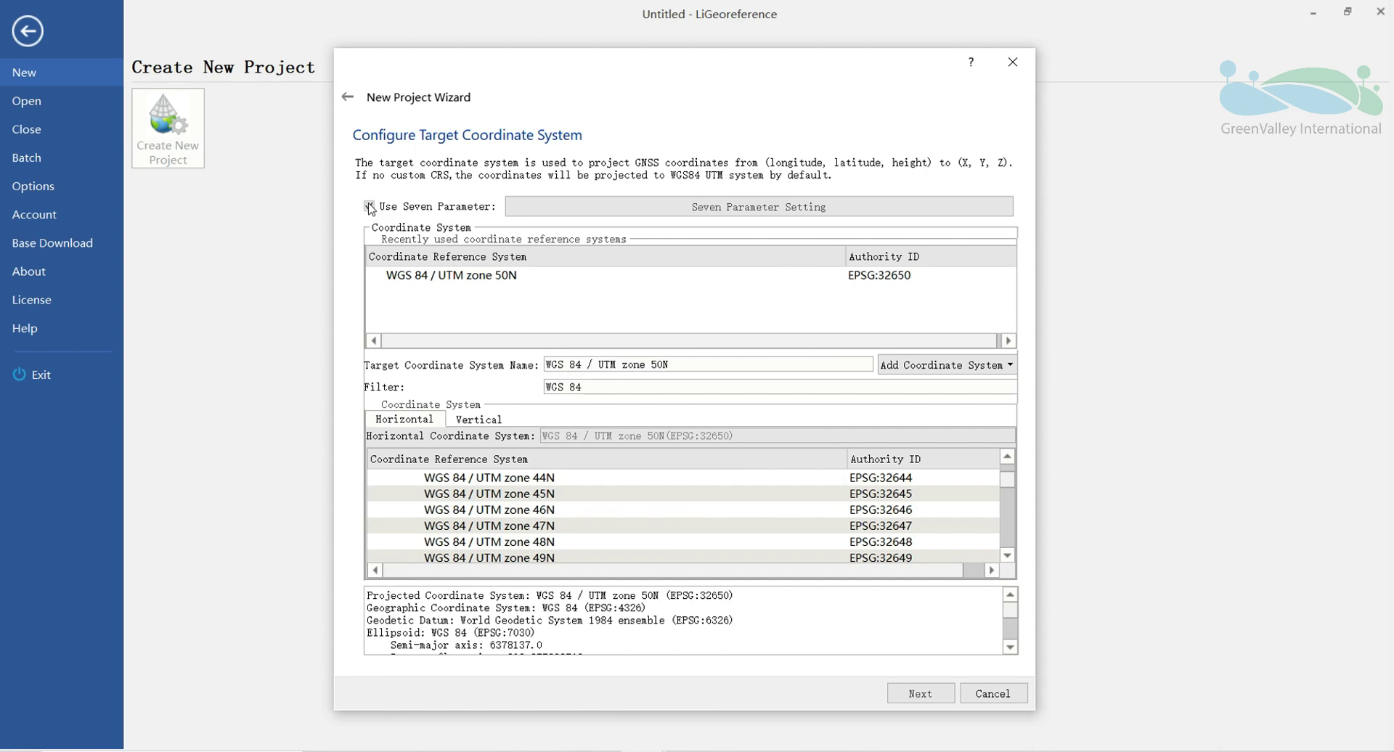
Step: Pass classification settings and toggle Smooth and Remove Outliers off and back on
left_click(921, 694)
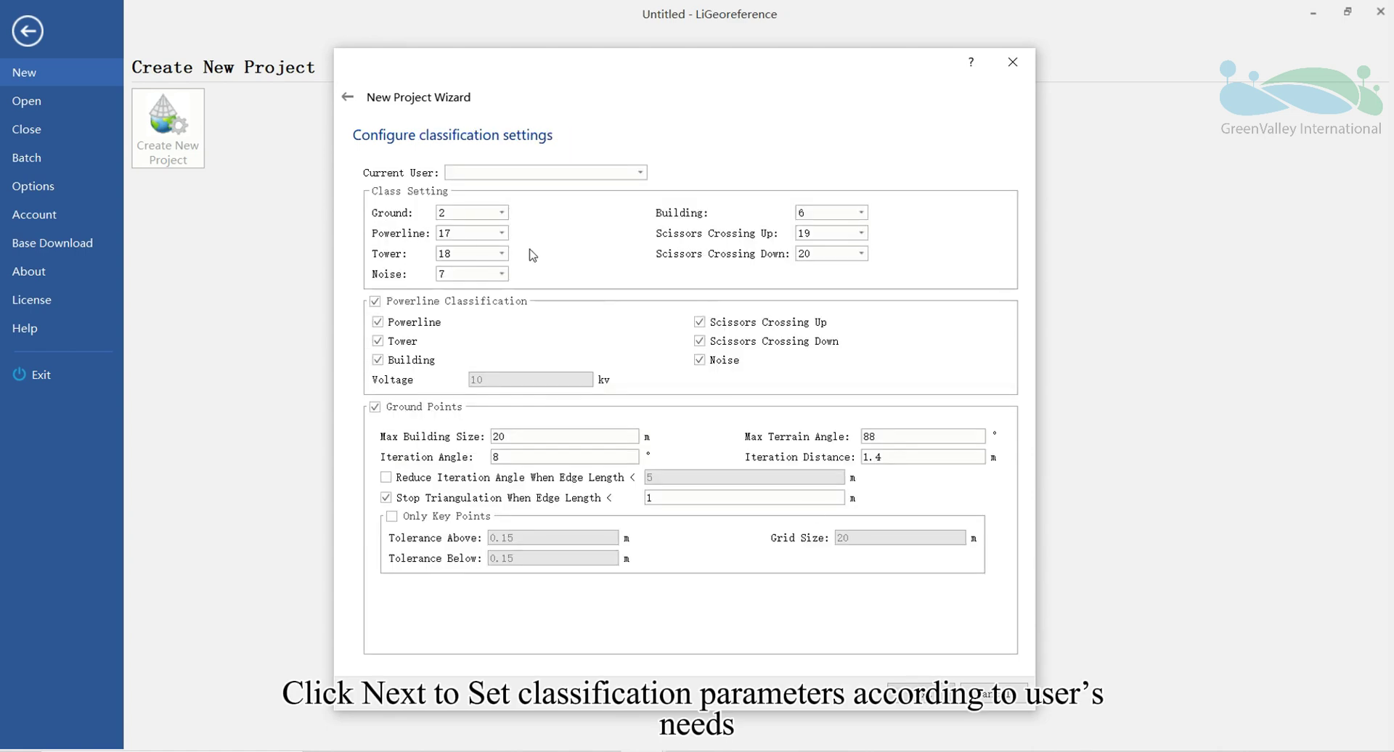
left_click(921, 693)
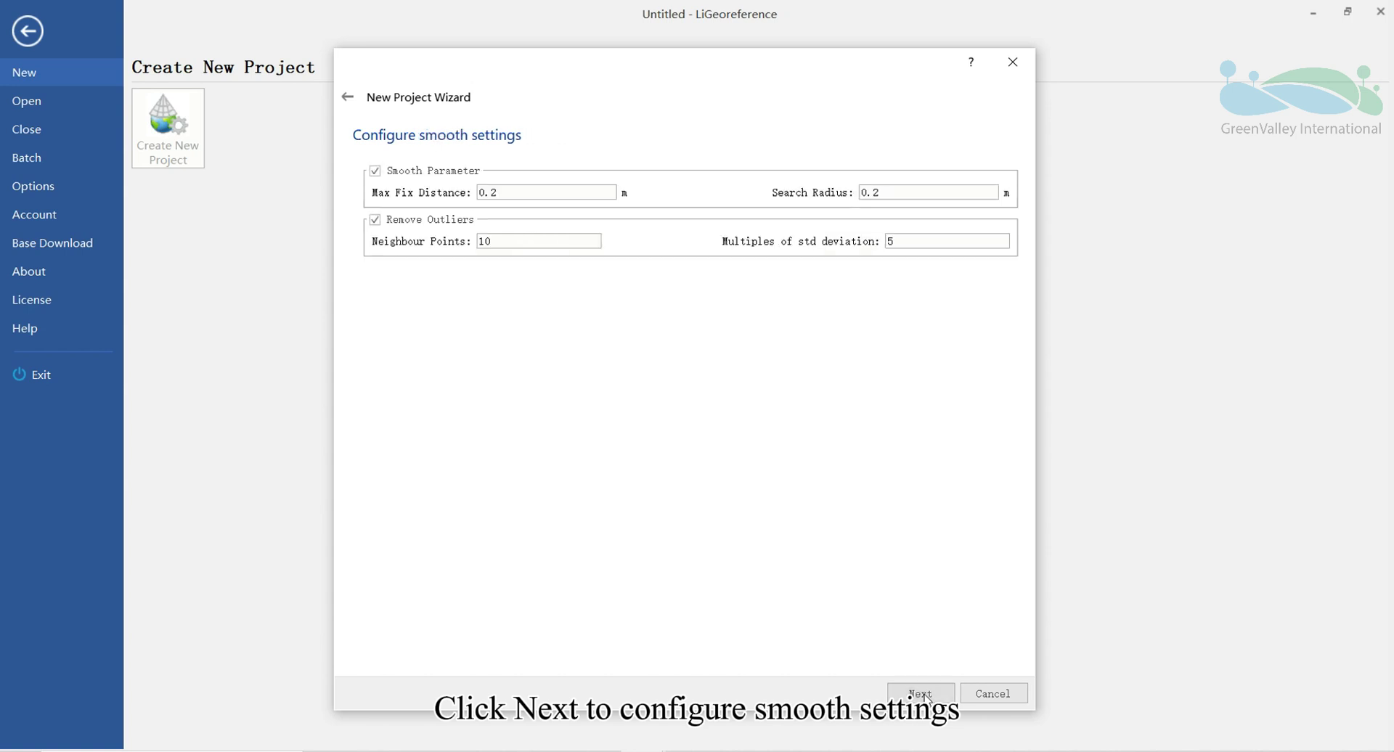
left_click(377, 174)
left_click(378, 174)
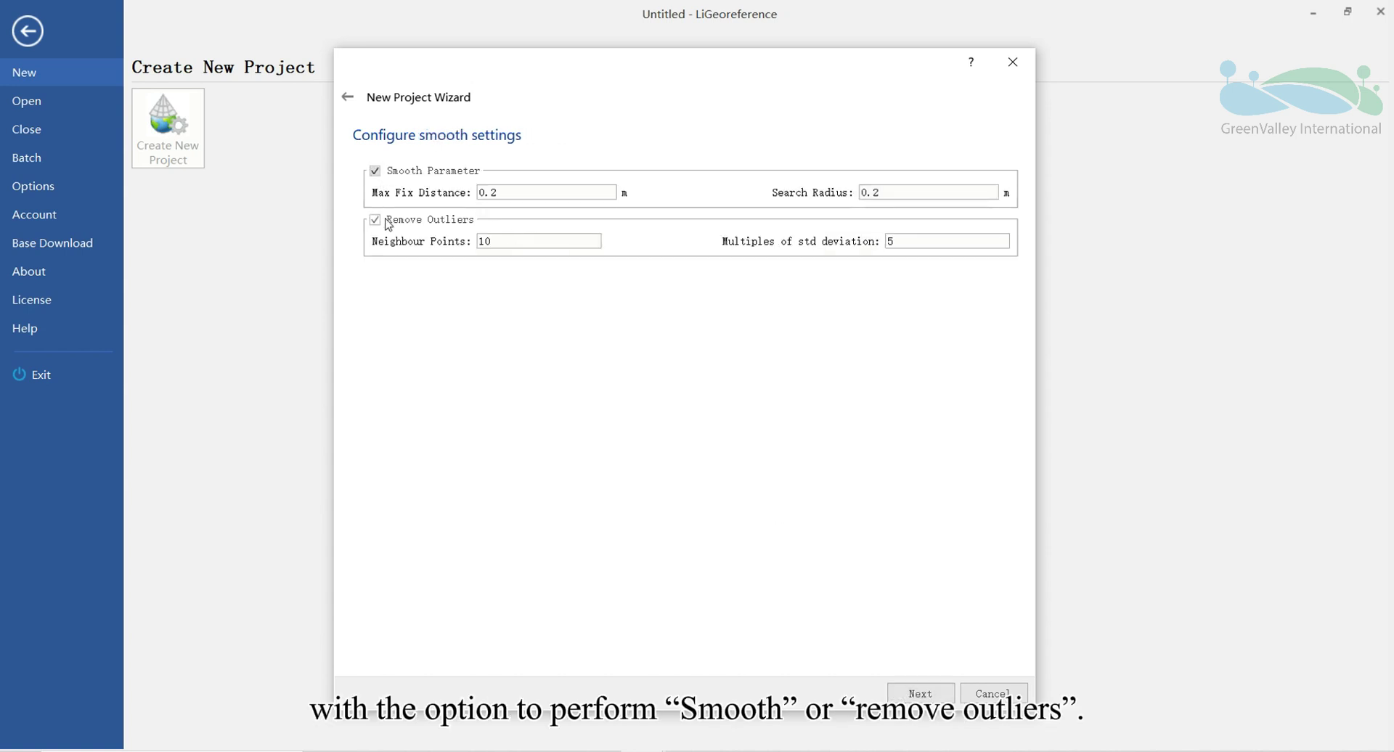
left_click(376, 220)
left_click(375, 223)
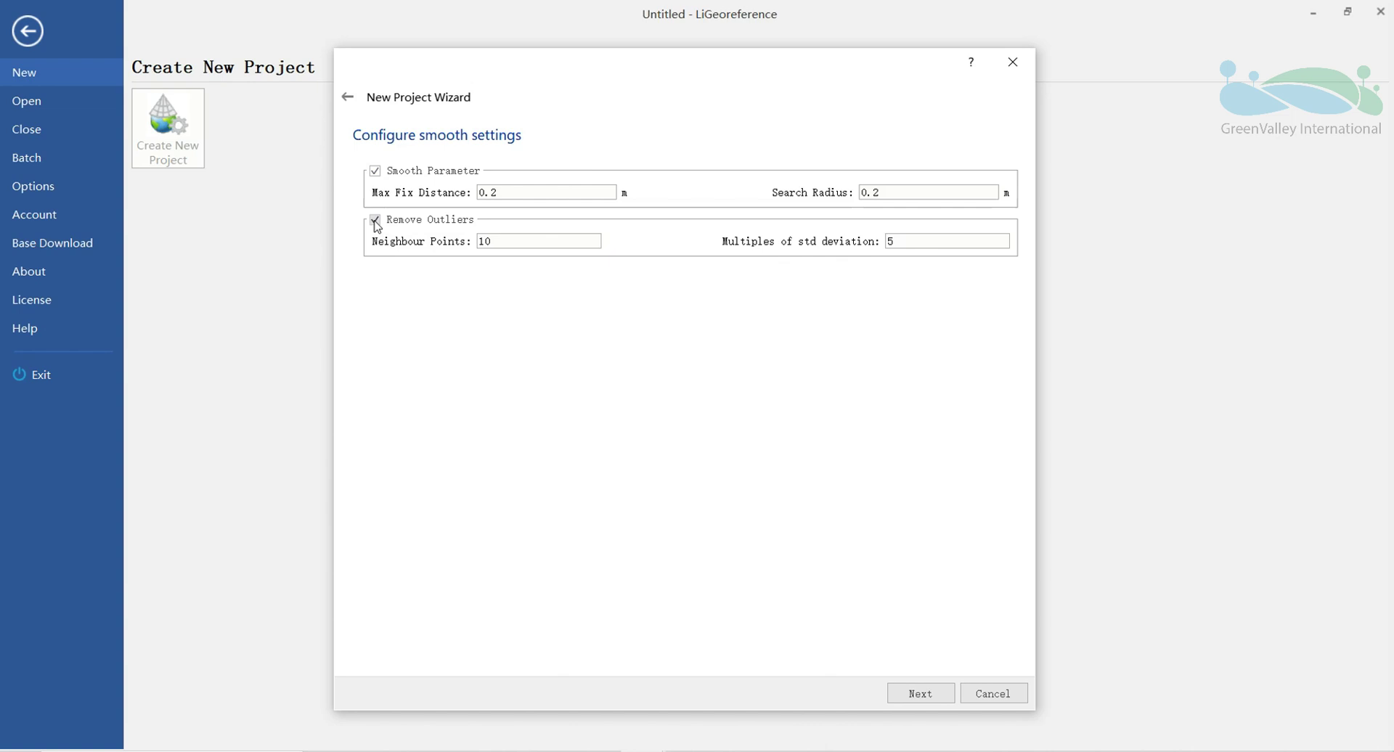
Step: Keep General Project as the project type and advance to the Project Location page
left_click(918, 697)
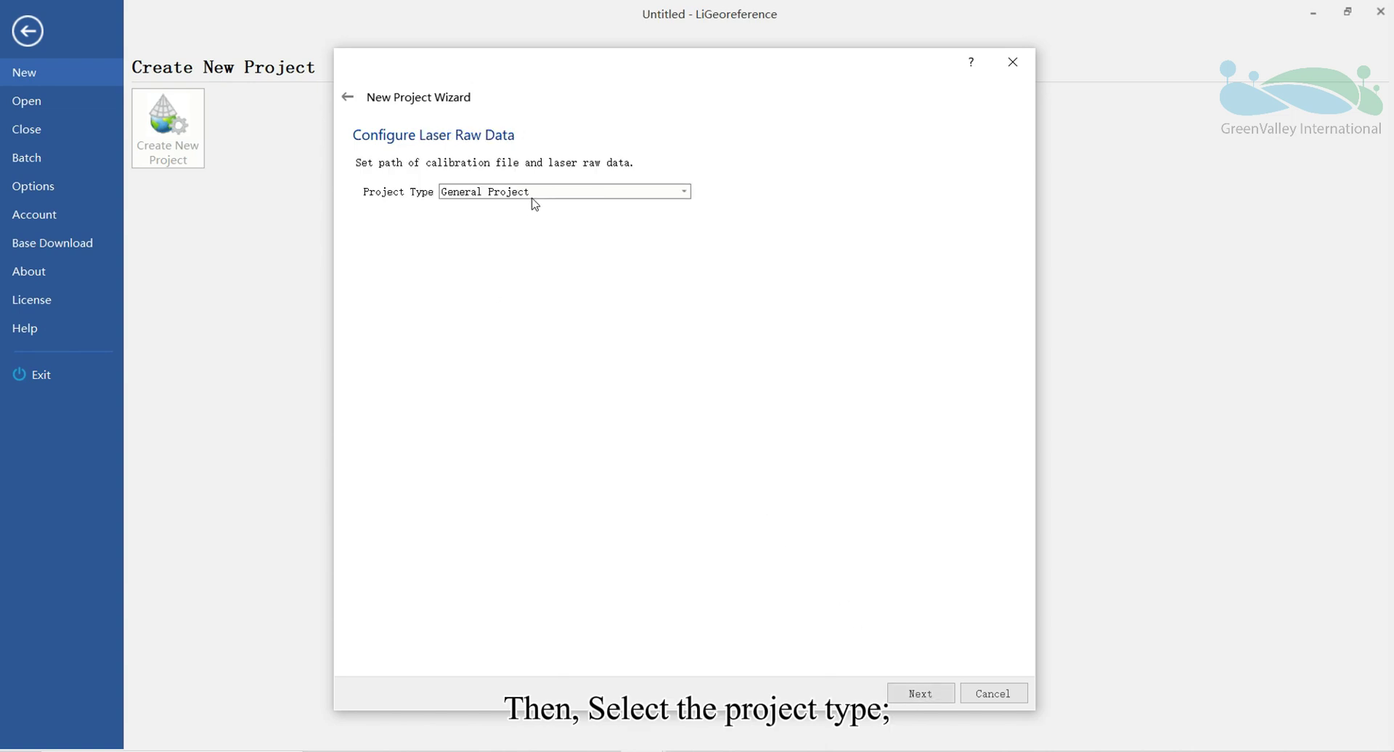
left_click(535, 193)
left_click(568, 205)
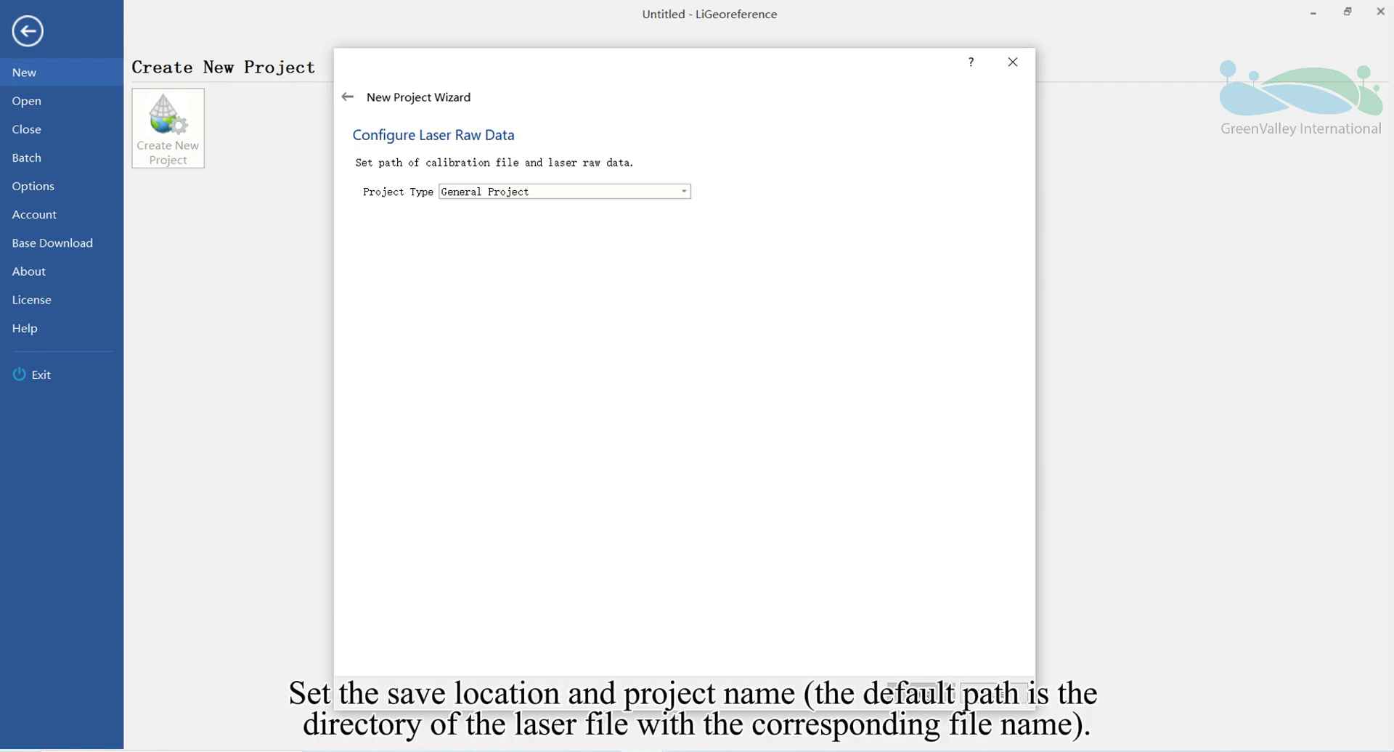
left_click(921, 695)
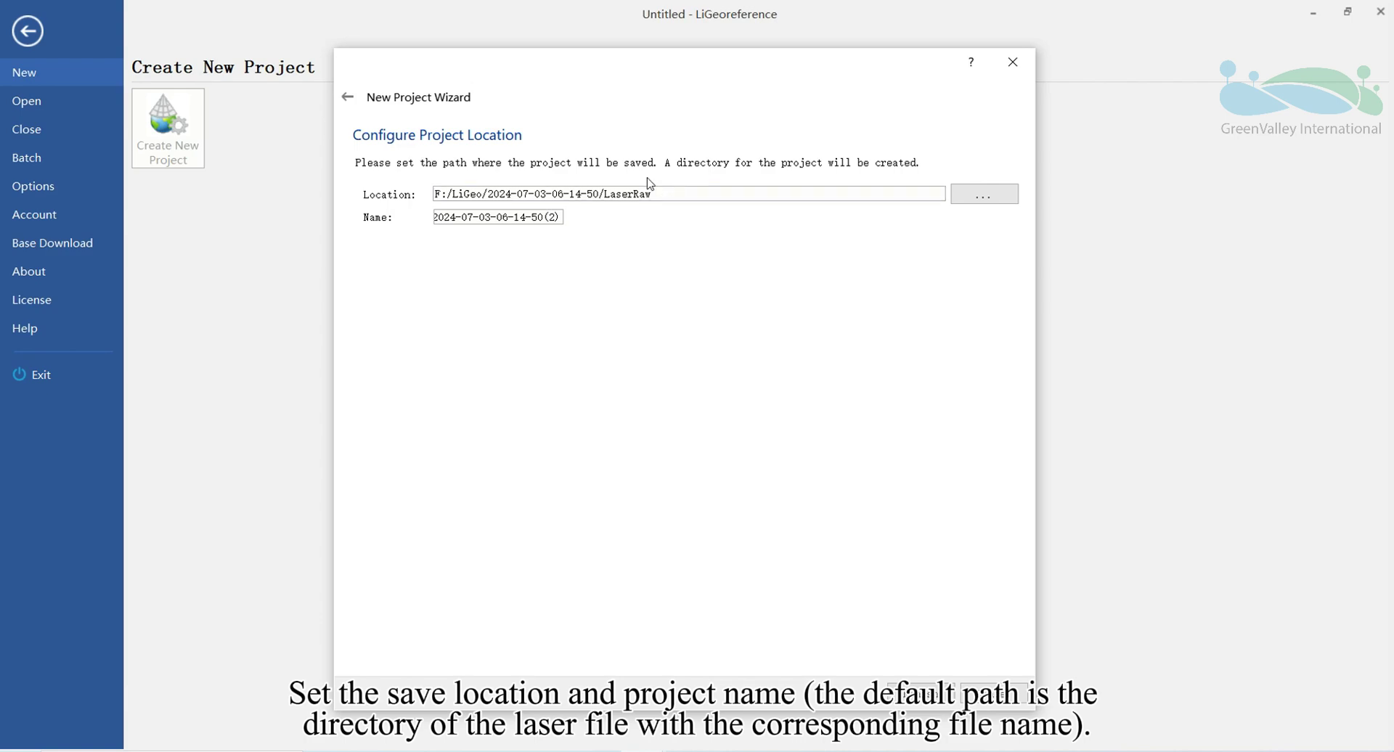
left_click(920, 693)
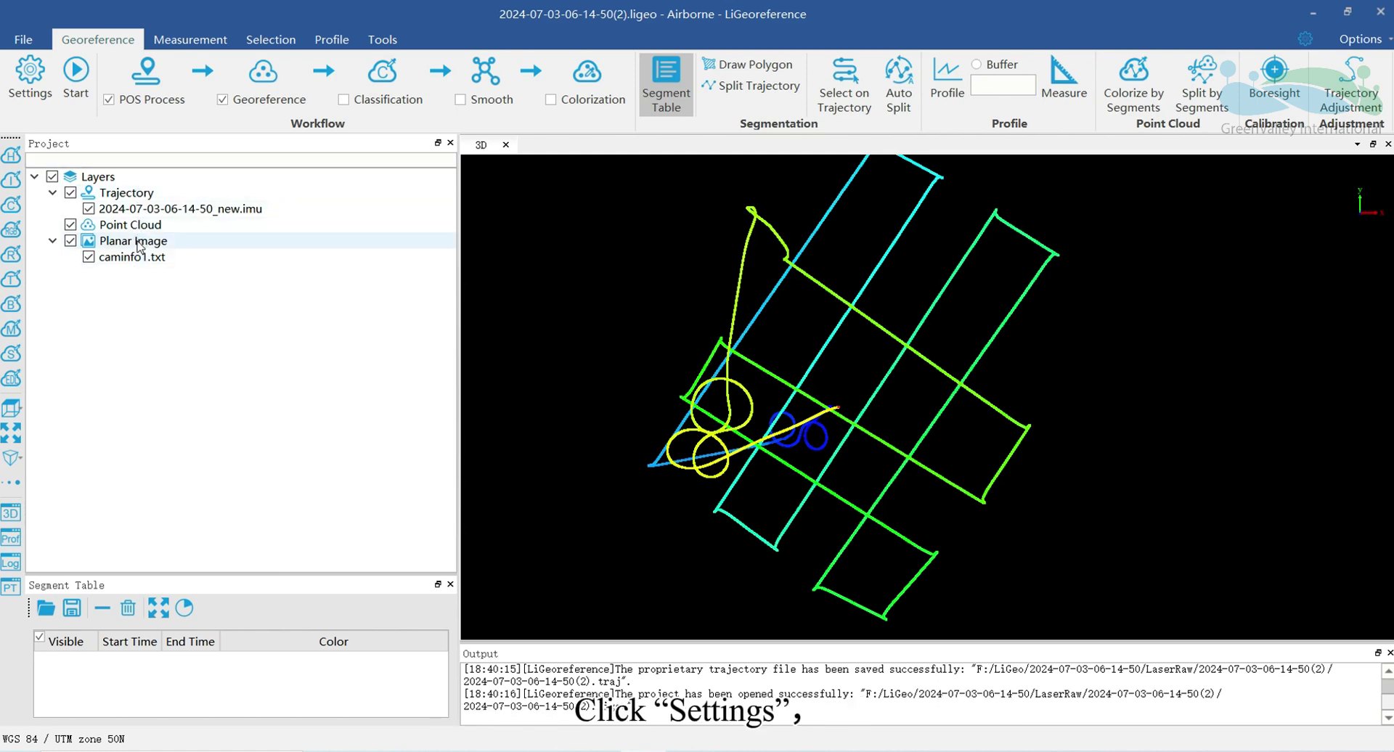
left_click(30, 91)
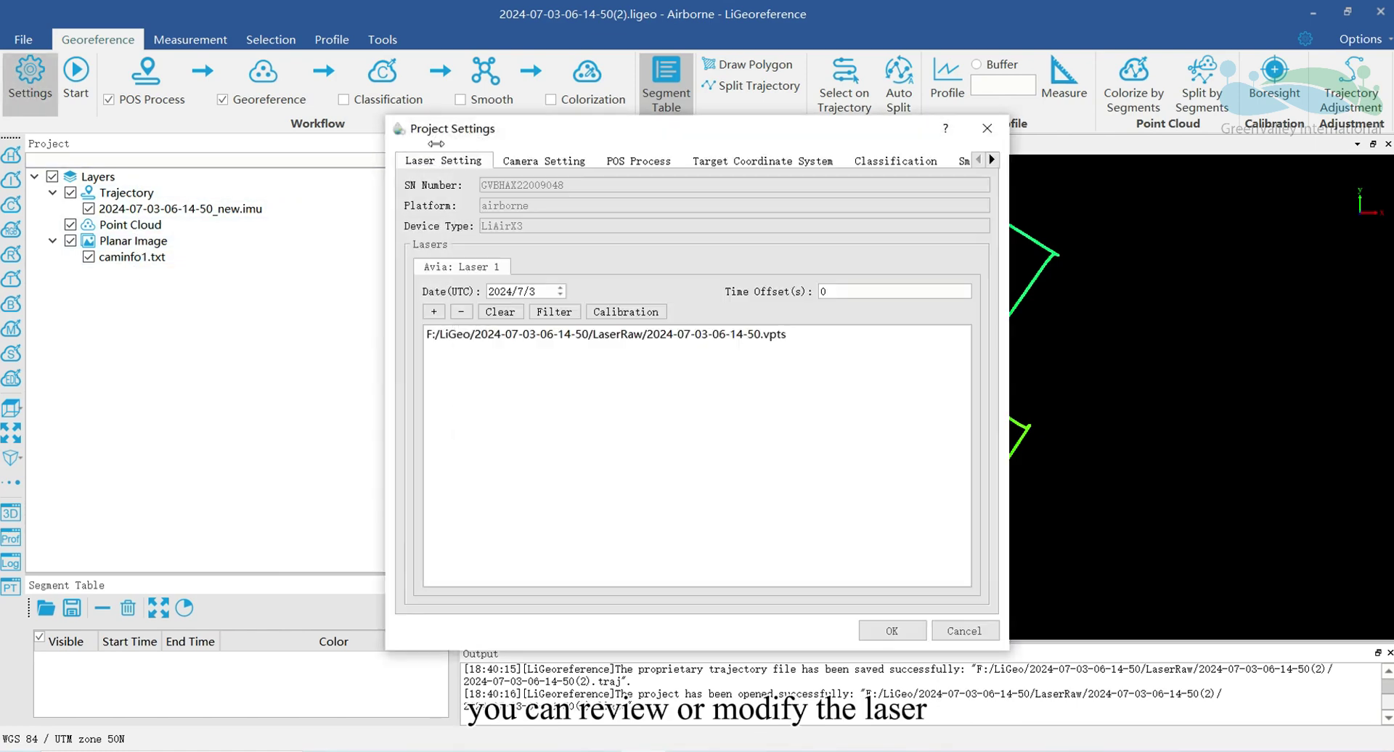
left_click_drag(549, 136, 551, 158)
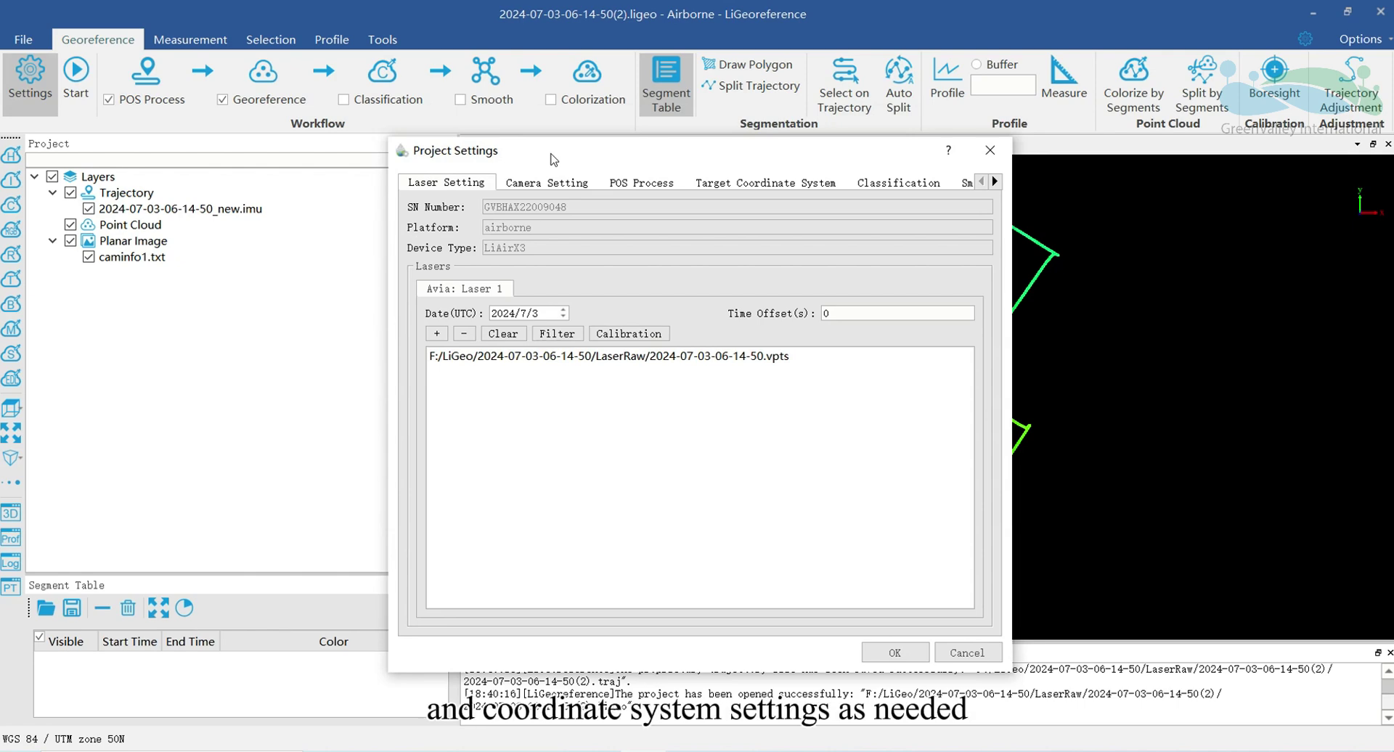
left_click(532, 190)
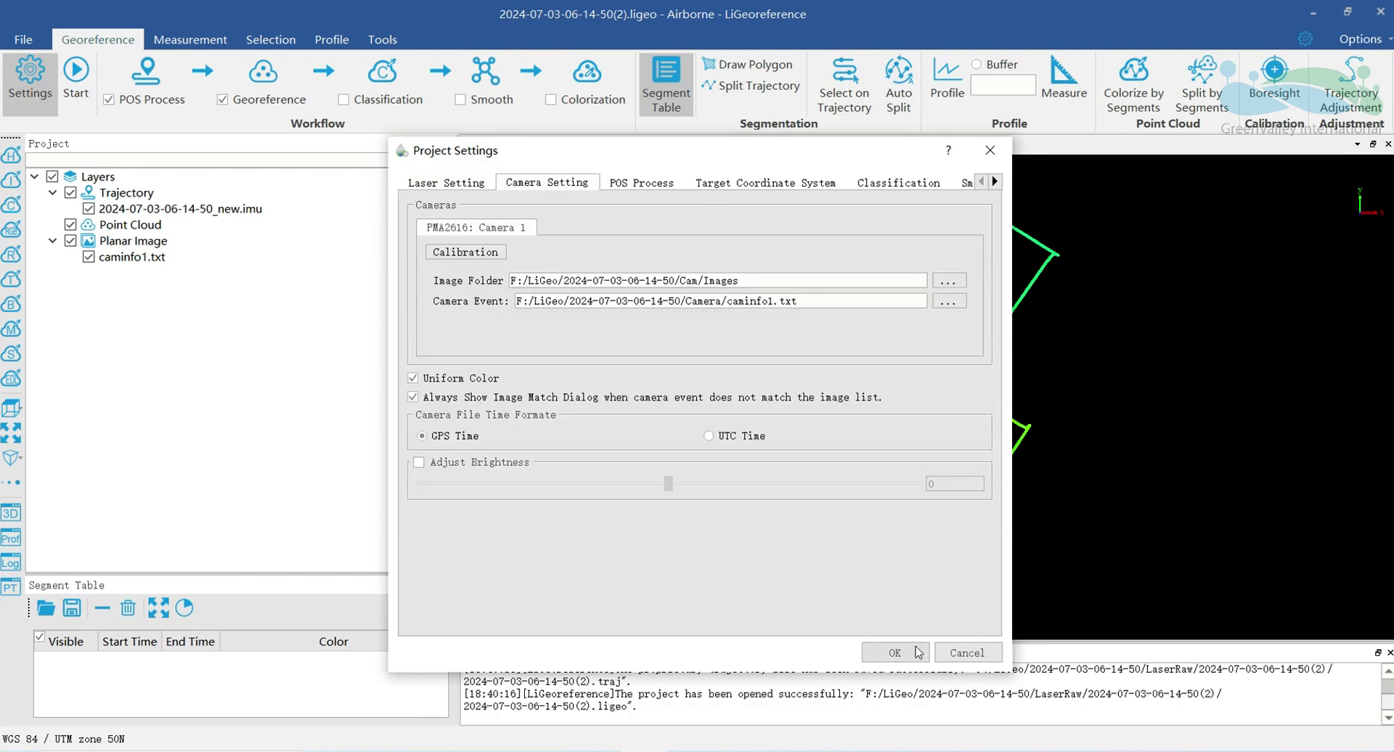
left_click(895, 653)
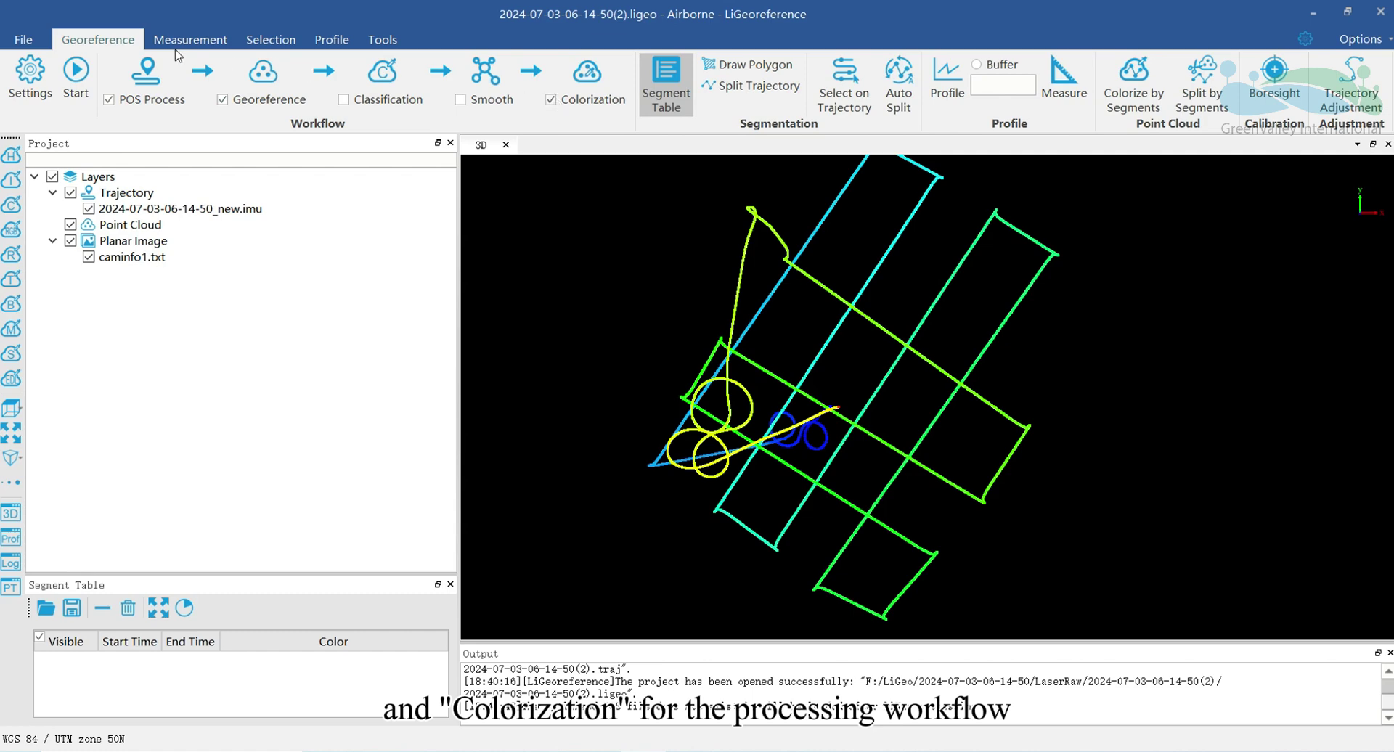
Step: Launch the enabled workflow so the POS Process task begins running
left_click(78, 78)
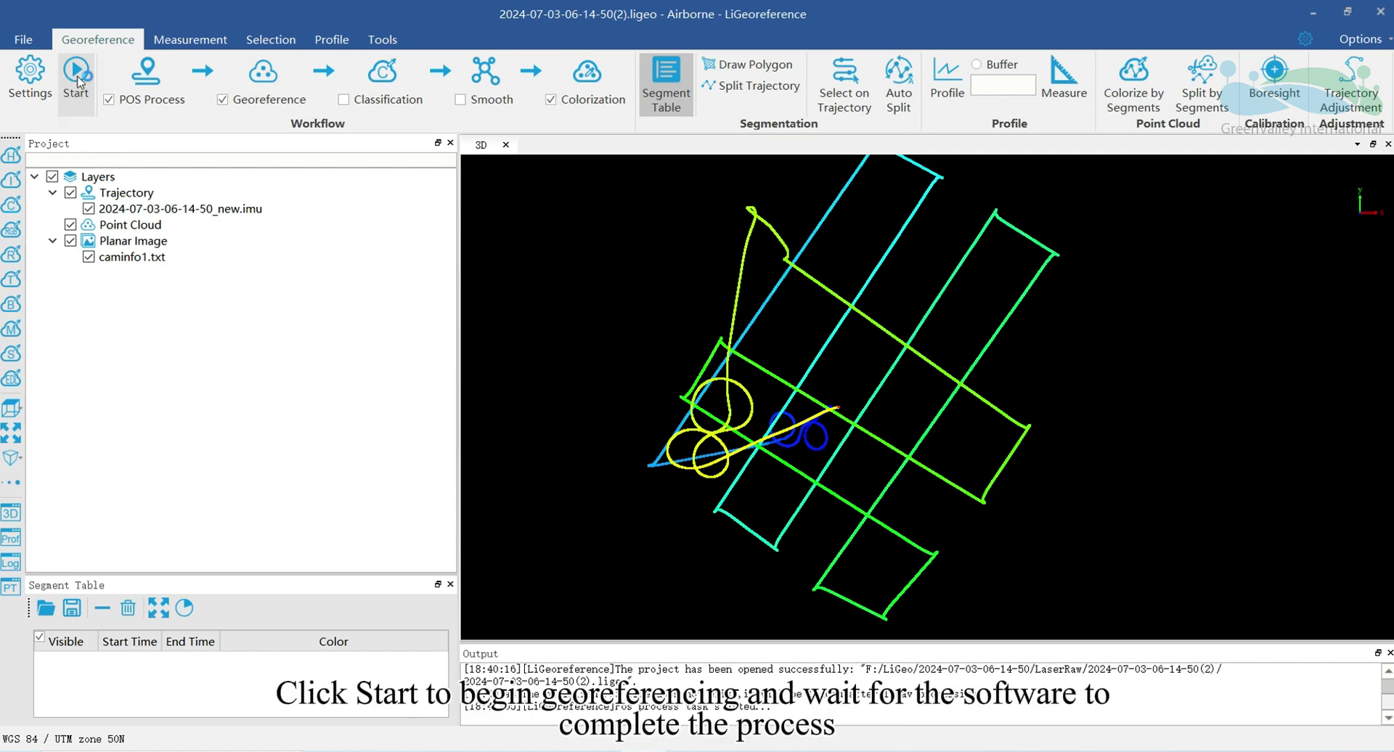